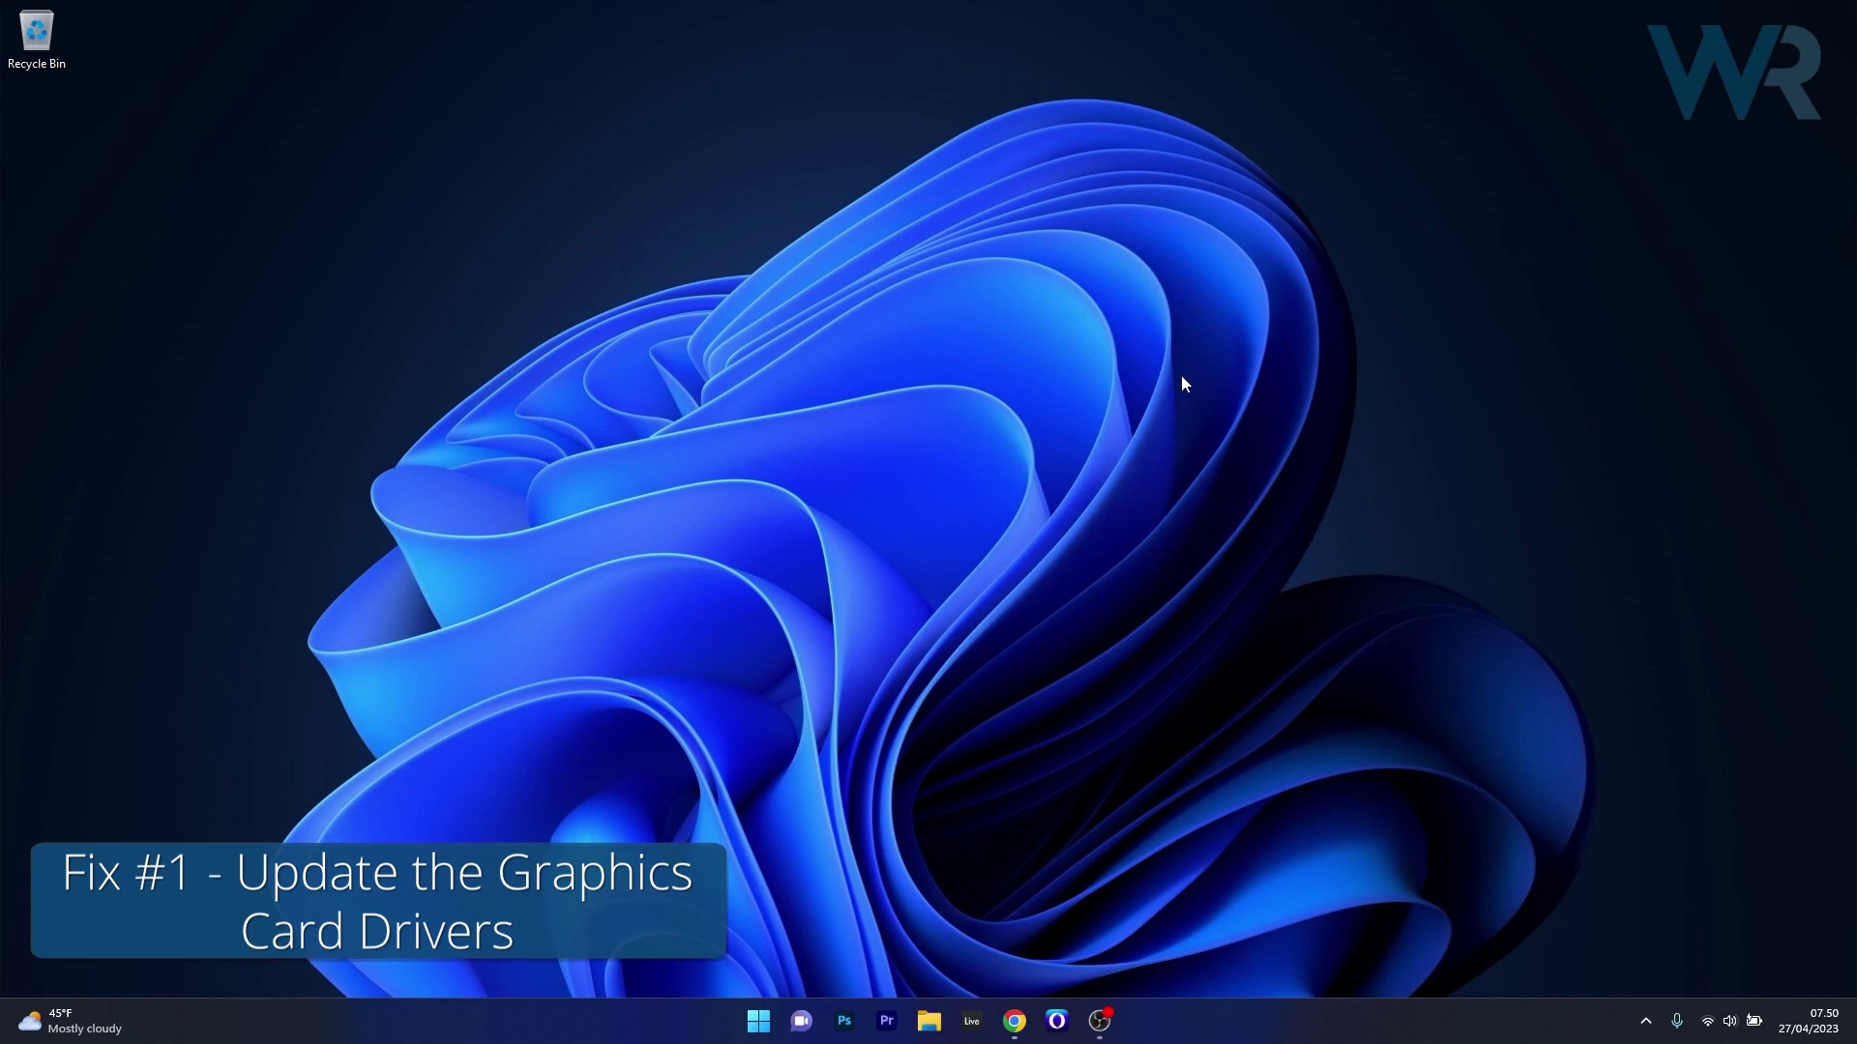
# Use Device Manager to search automatically for a newer NVIDIA GeForce RTX 2060 driver.
pyautogui.rightClick(757, 1022)
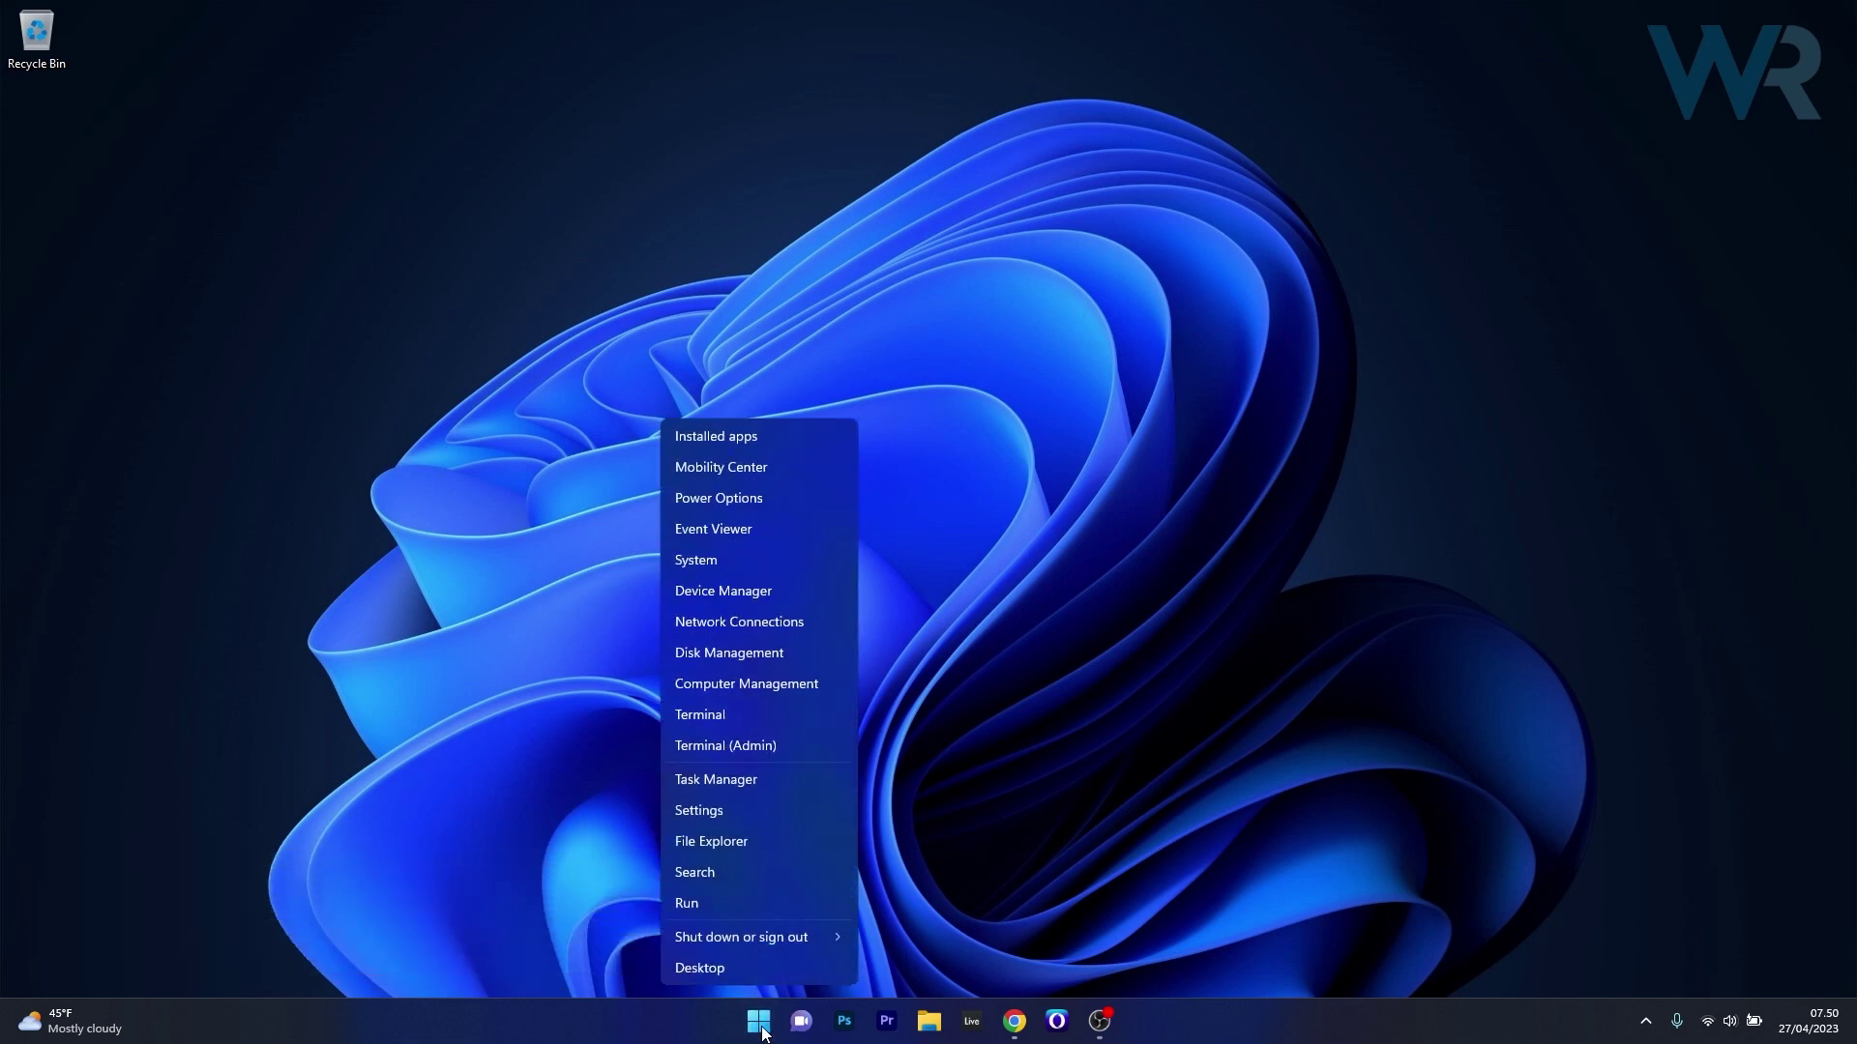
pyautogui.click(813, 594)
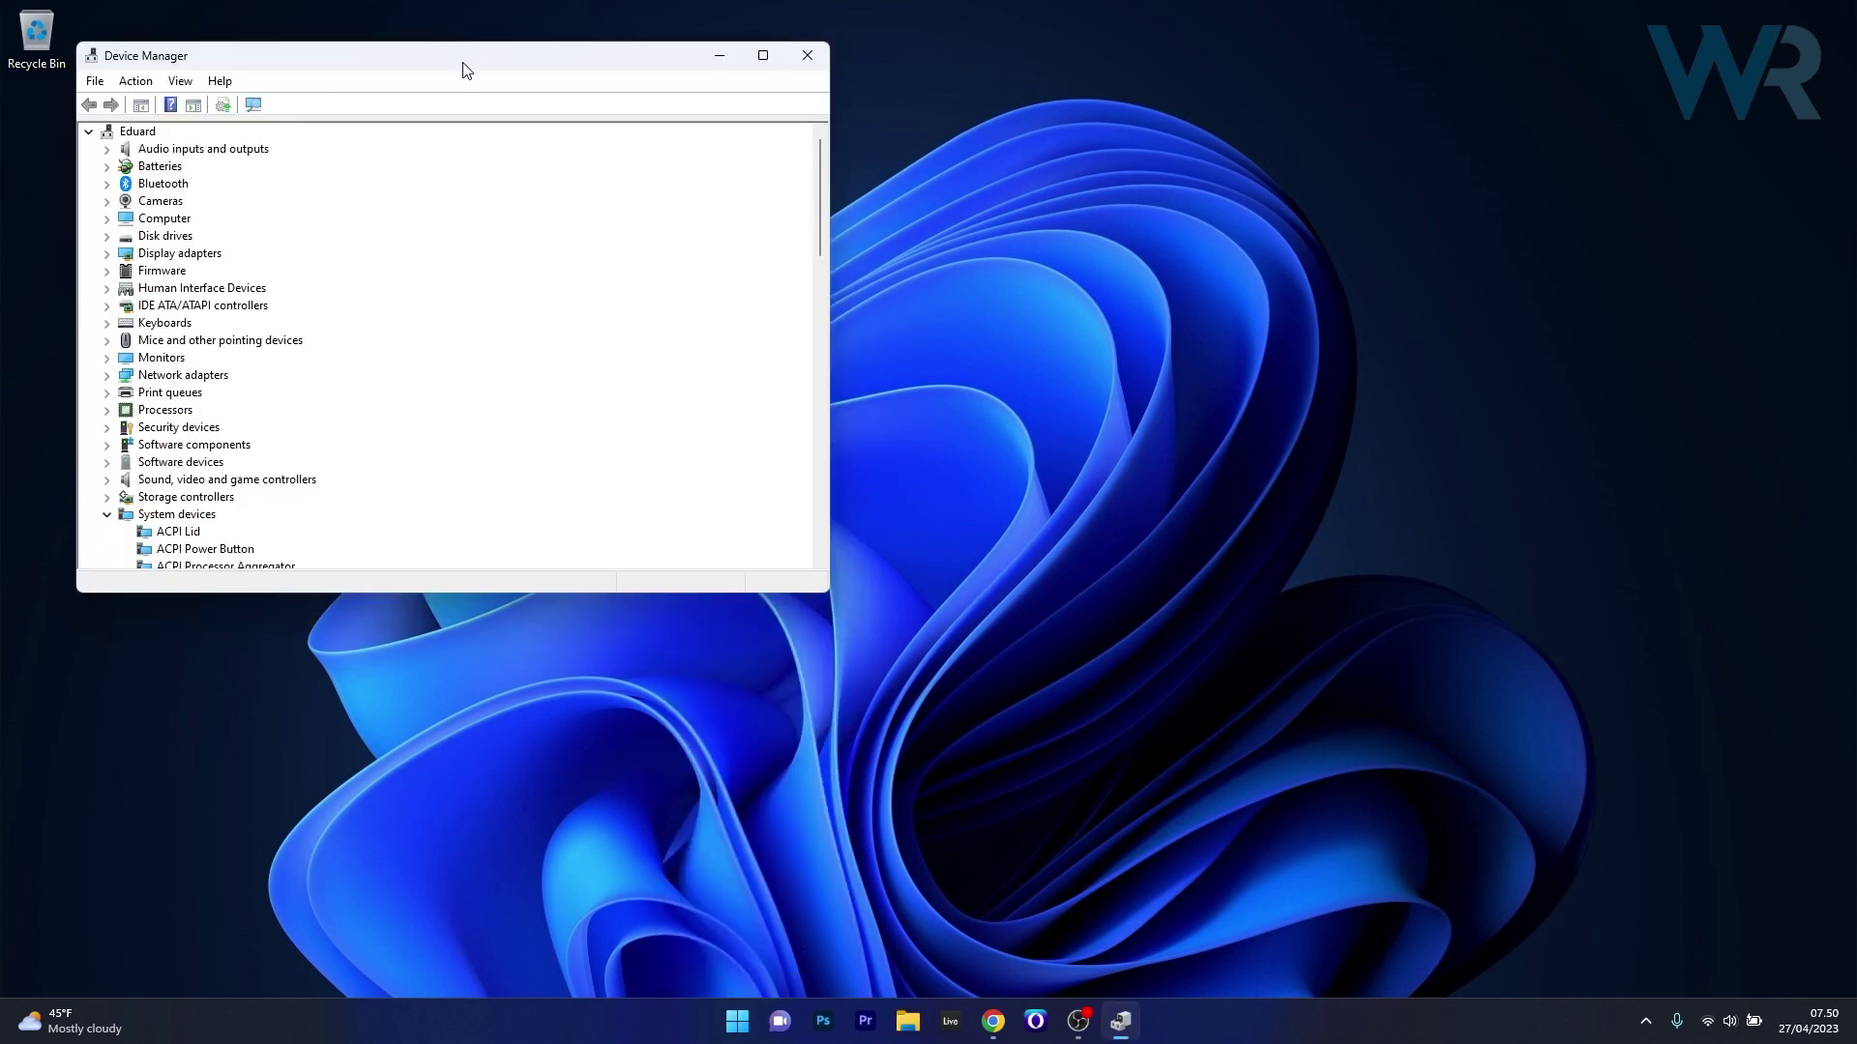
pyautogui.moveTo(463, 59)
pyautogui.mouseDown()
pyautogui.moveTo(951, 212)
pyautogui.moveTo(927, 215)
pyautogui.mouseUp()
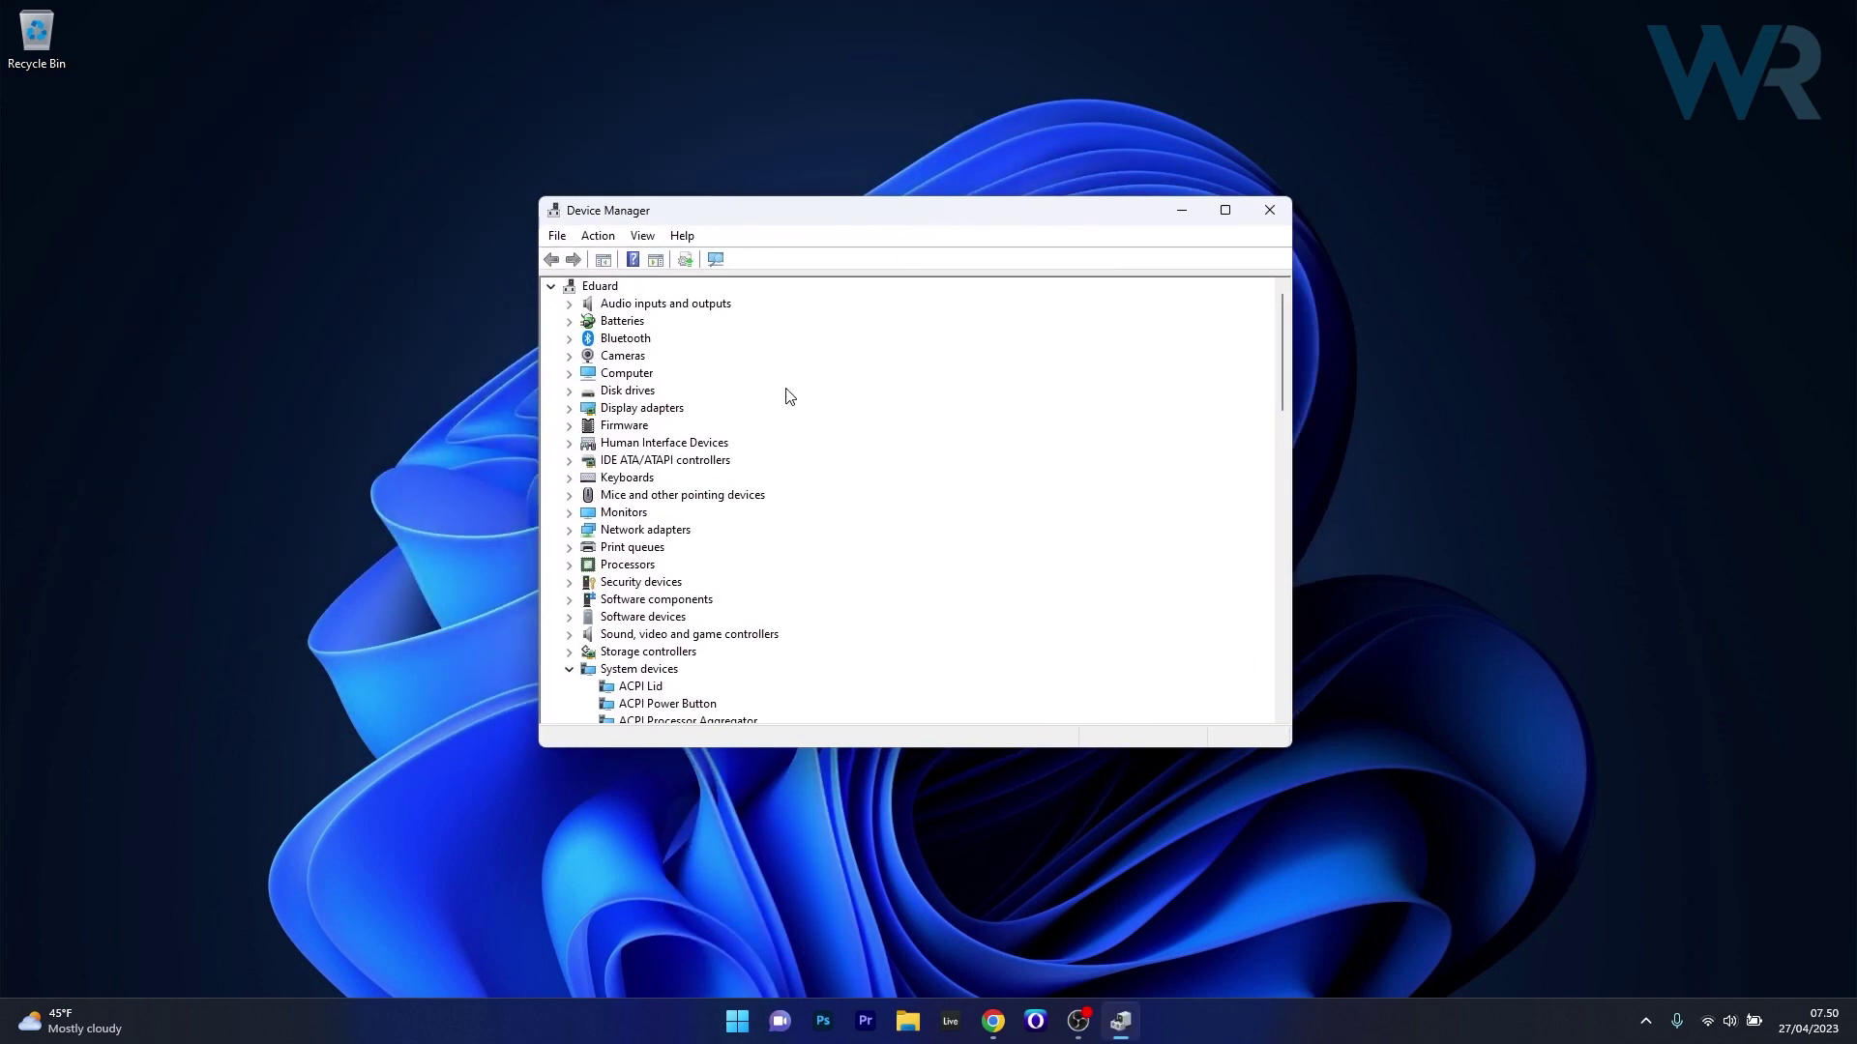
pyautogui.click(570, 408)
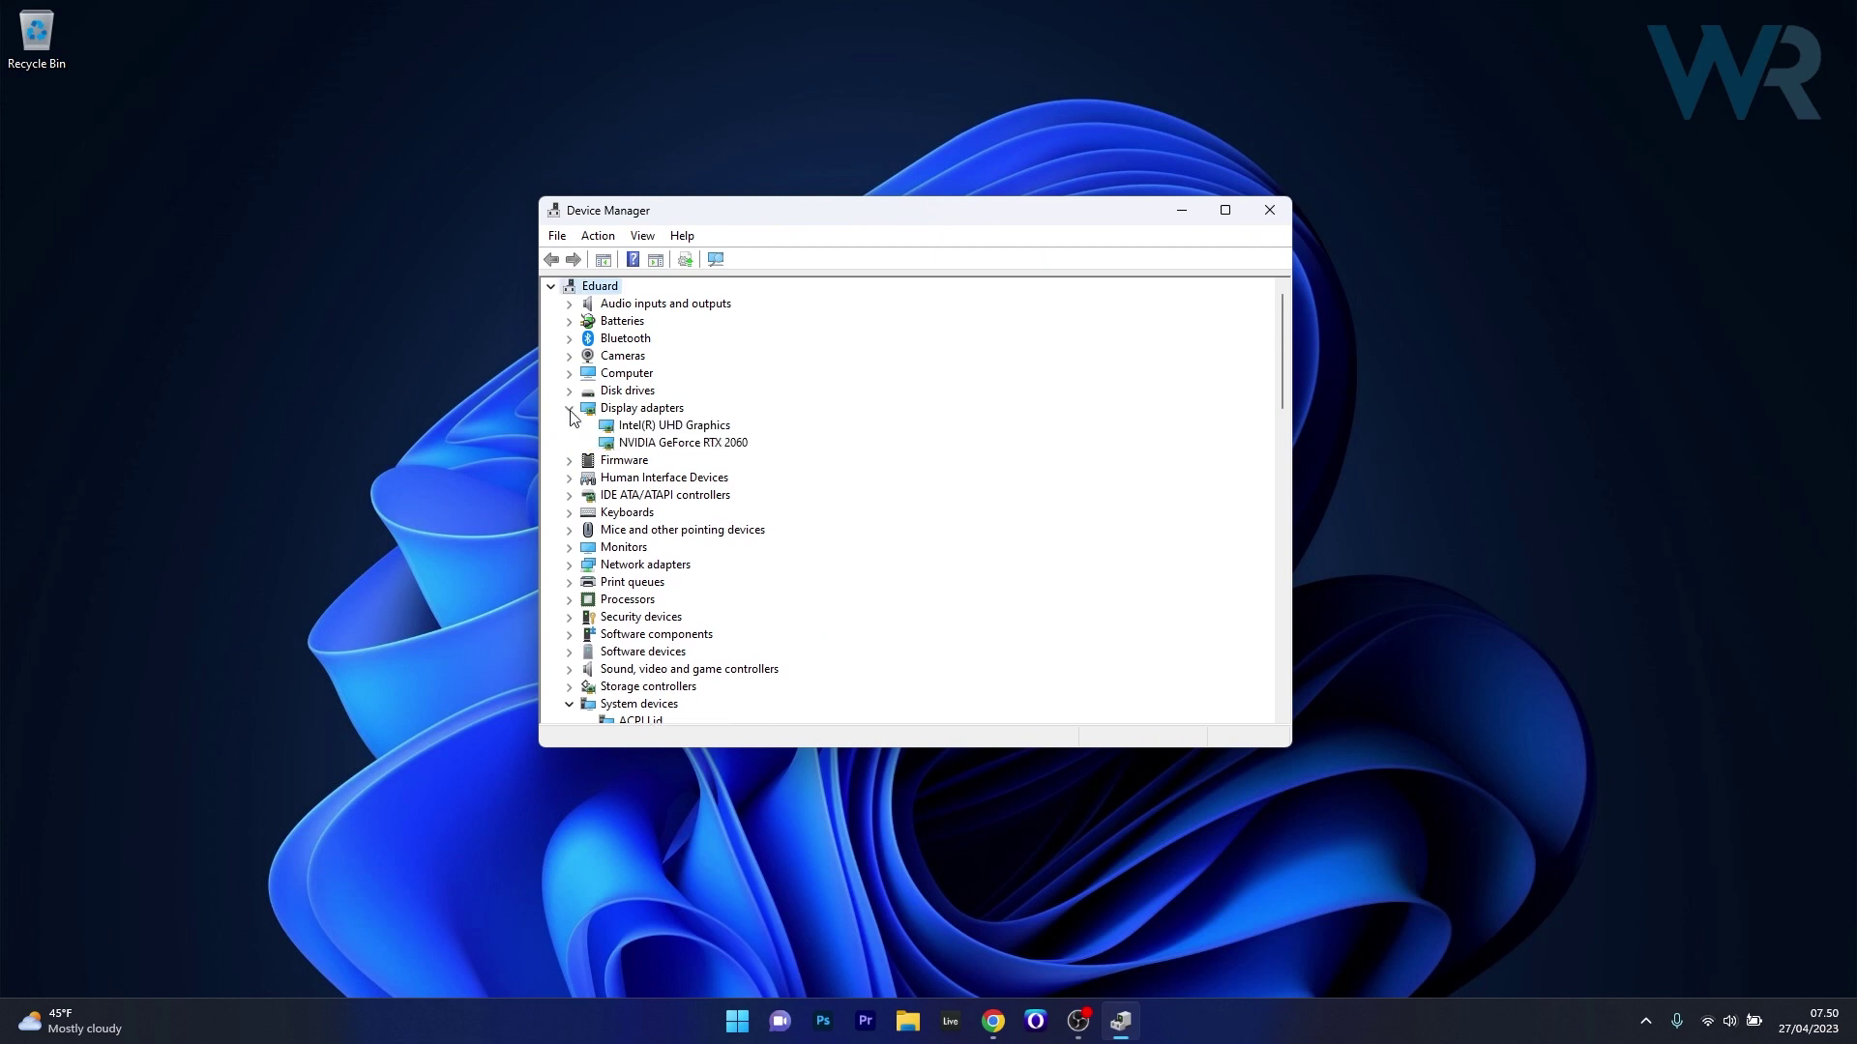
pyautogui.rightClick(706, 449)
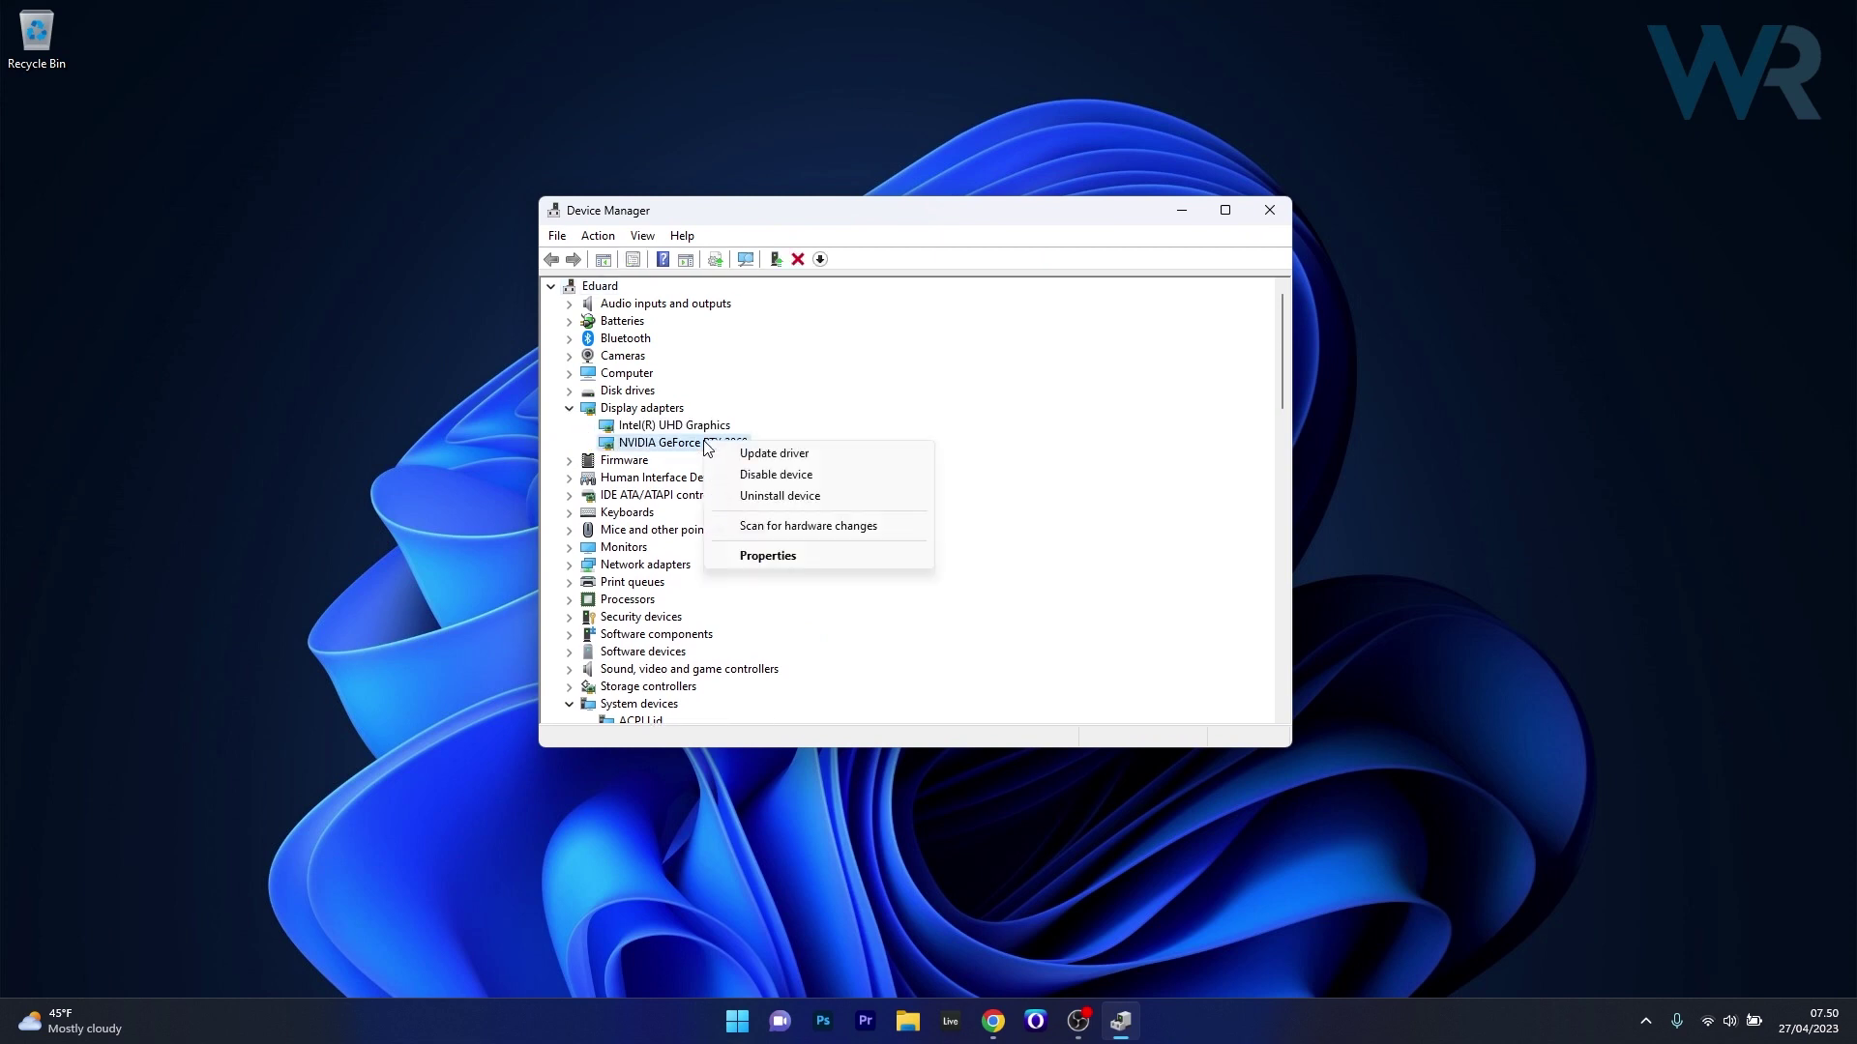
pyautogui.click(854, 459)
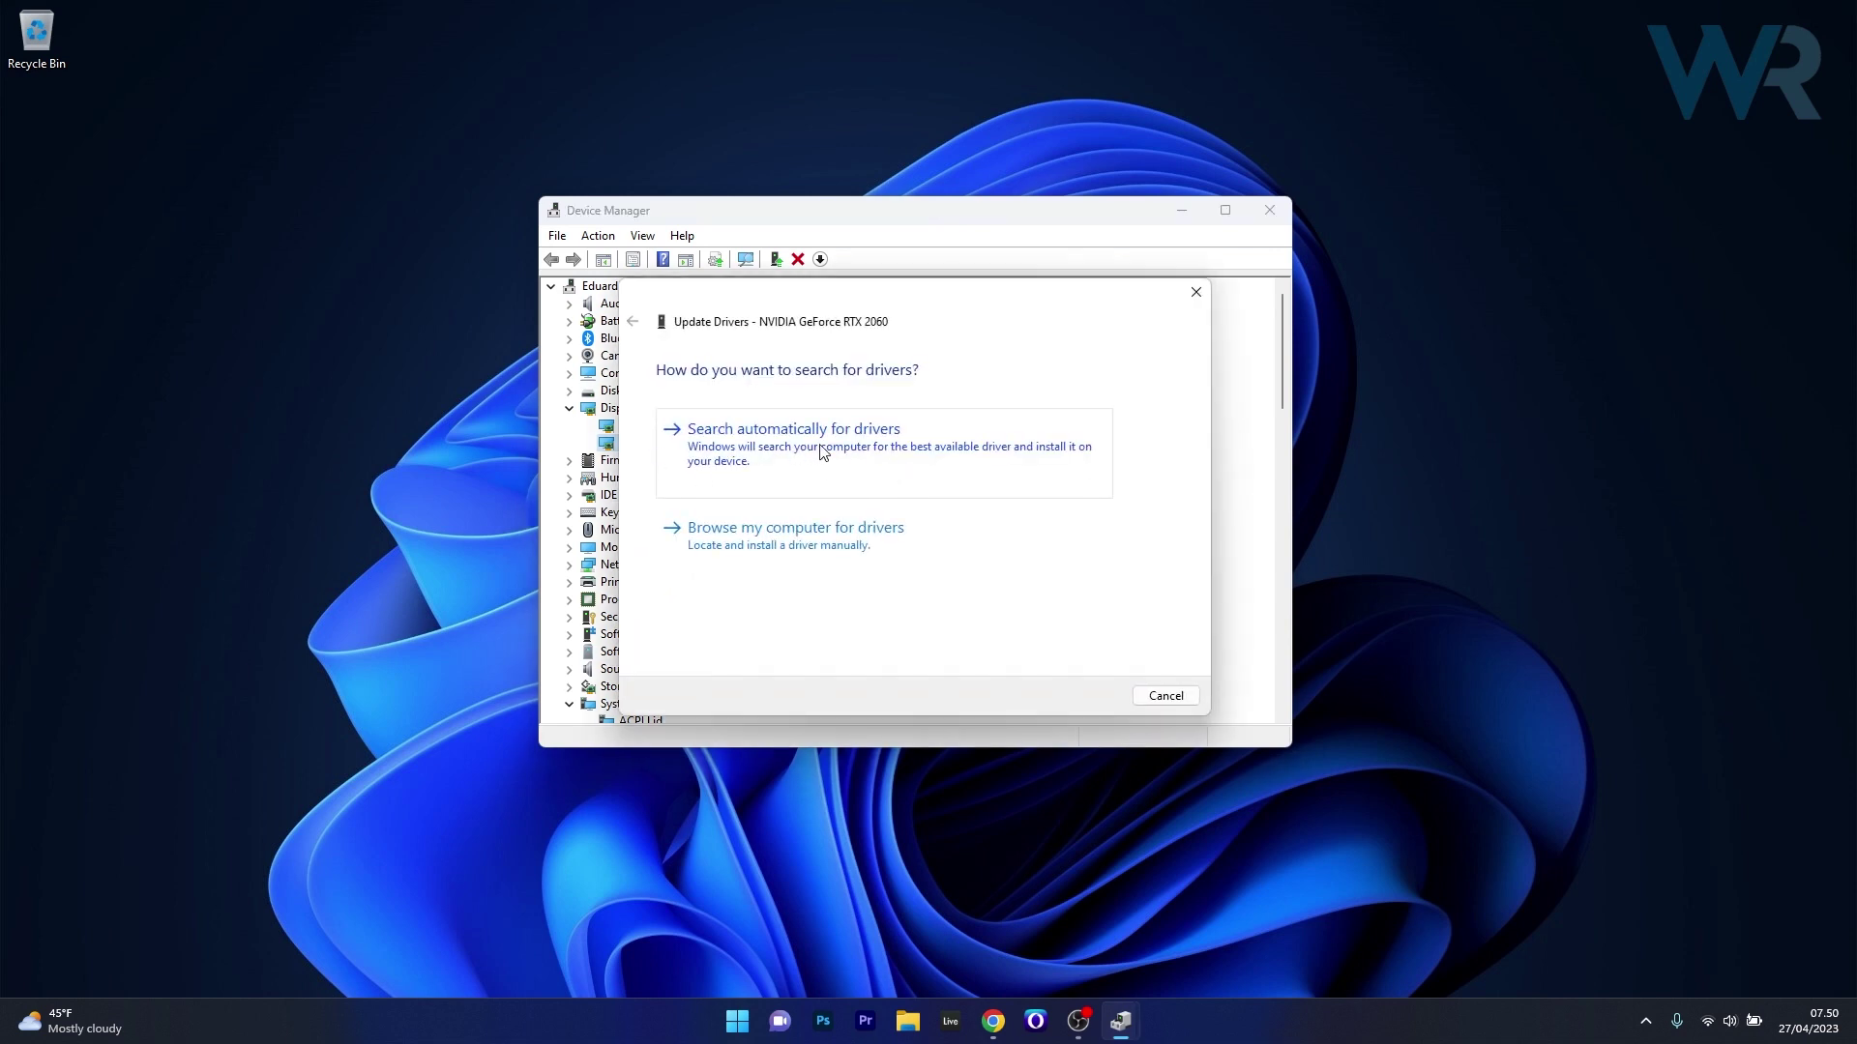
pyautogui.click(878, 453)
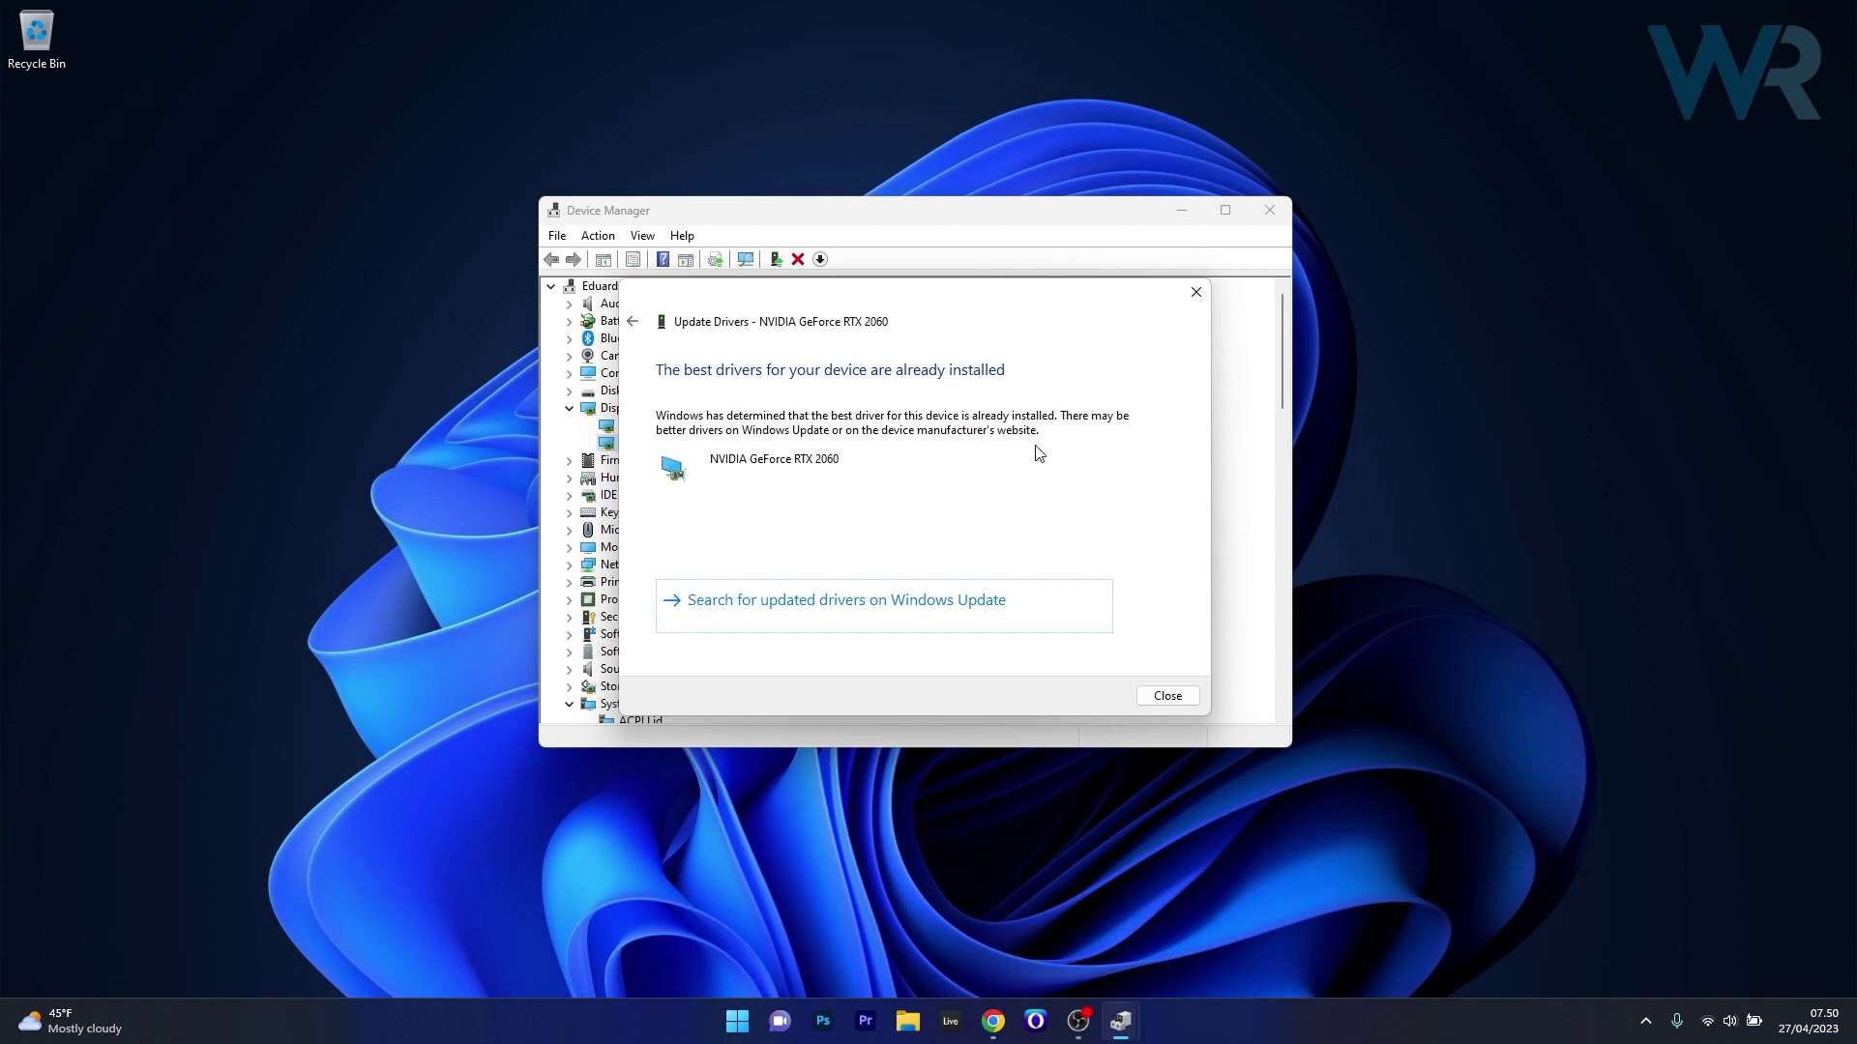
pyautogui.click(1195, 292)
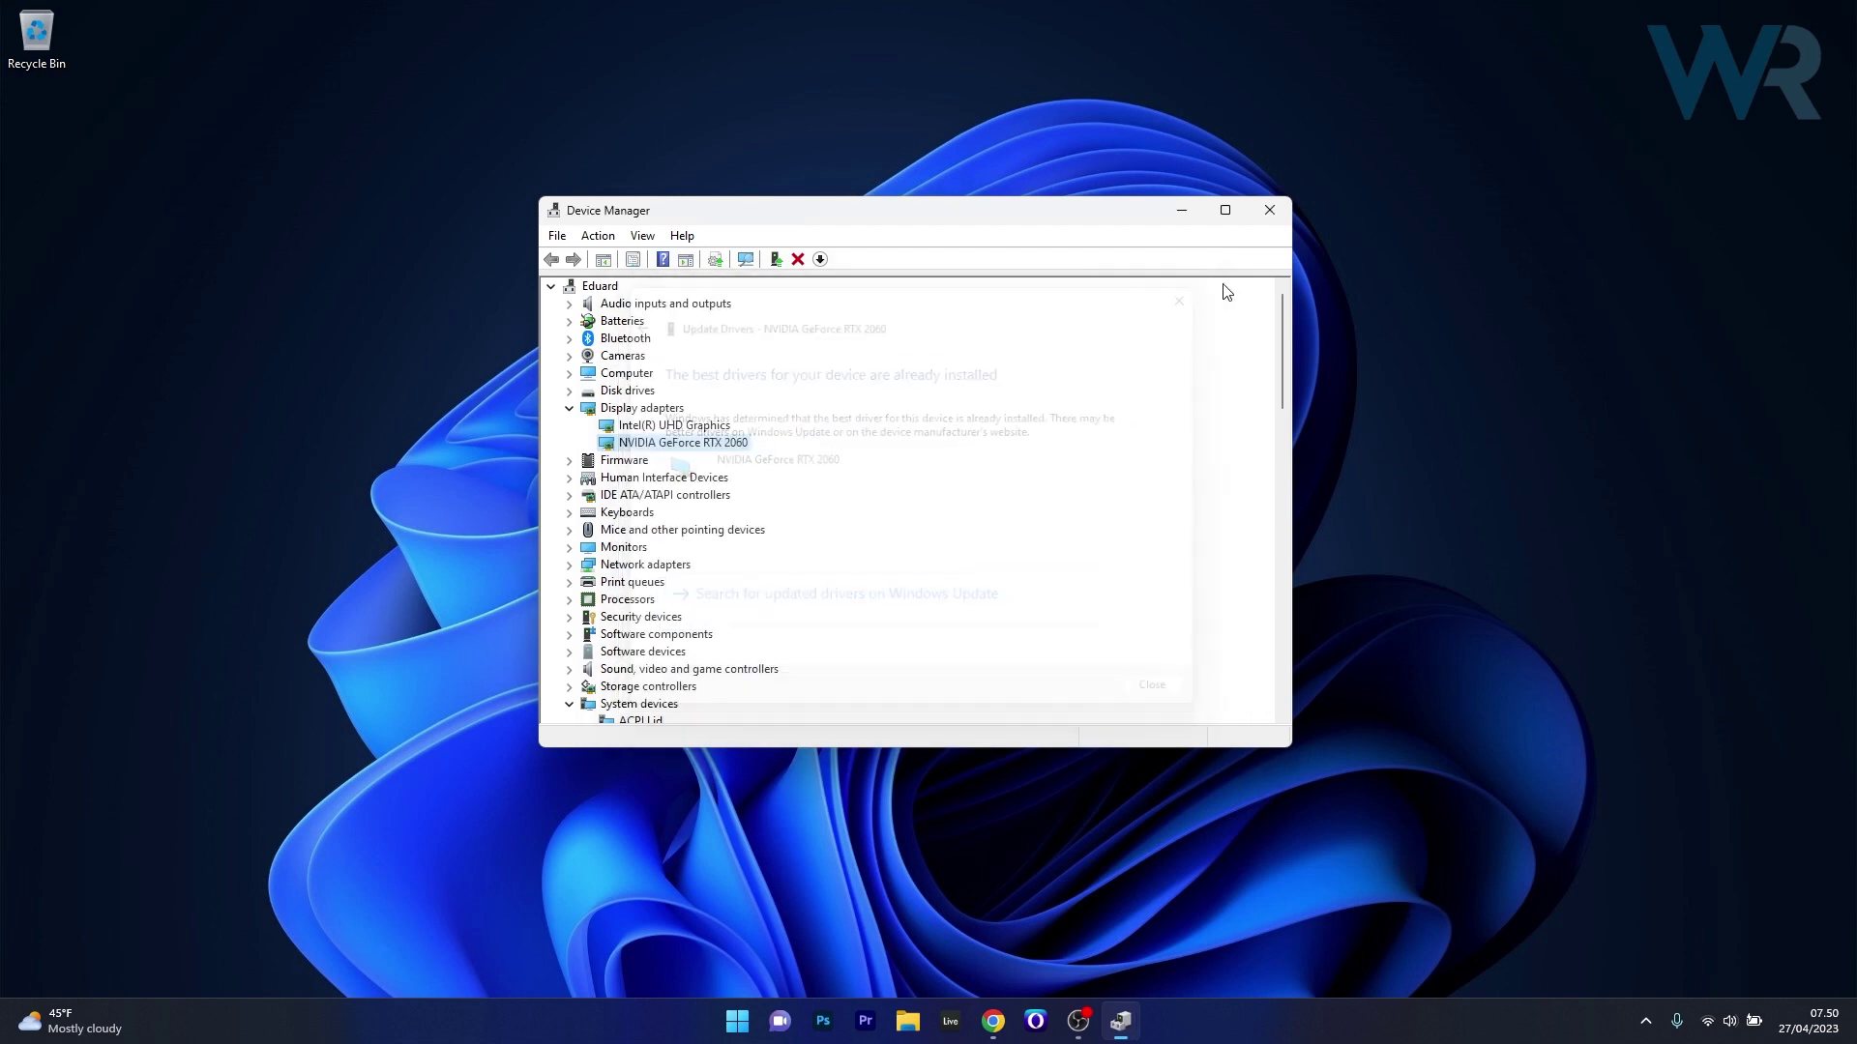
pyautogui.click(1270, 209)
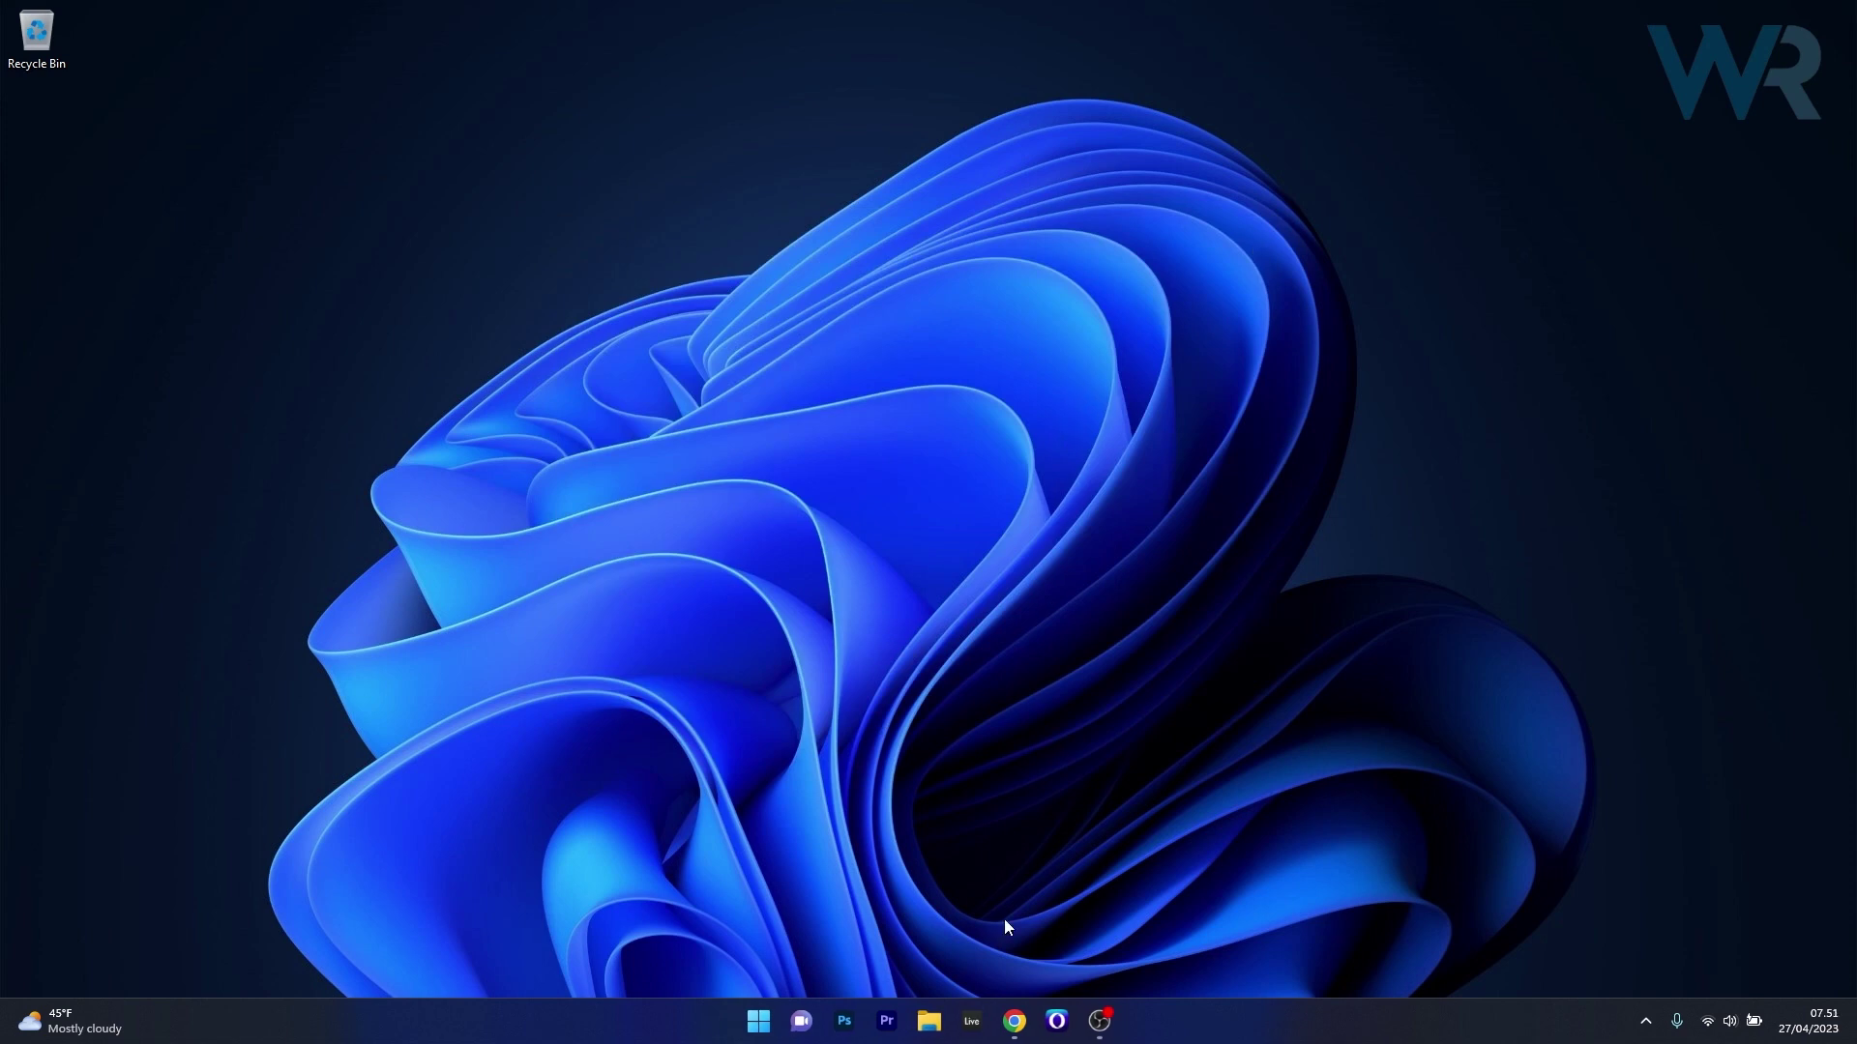
# Download NVIDIA's Game Ready Driver 531.68 for the RTX 2060 and save it to the Desktop.
pyautogui.click(1015, 1021)
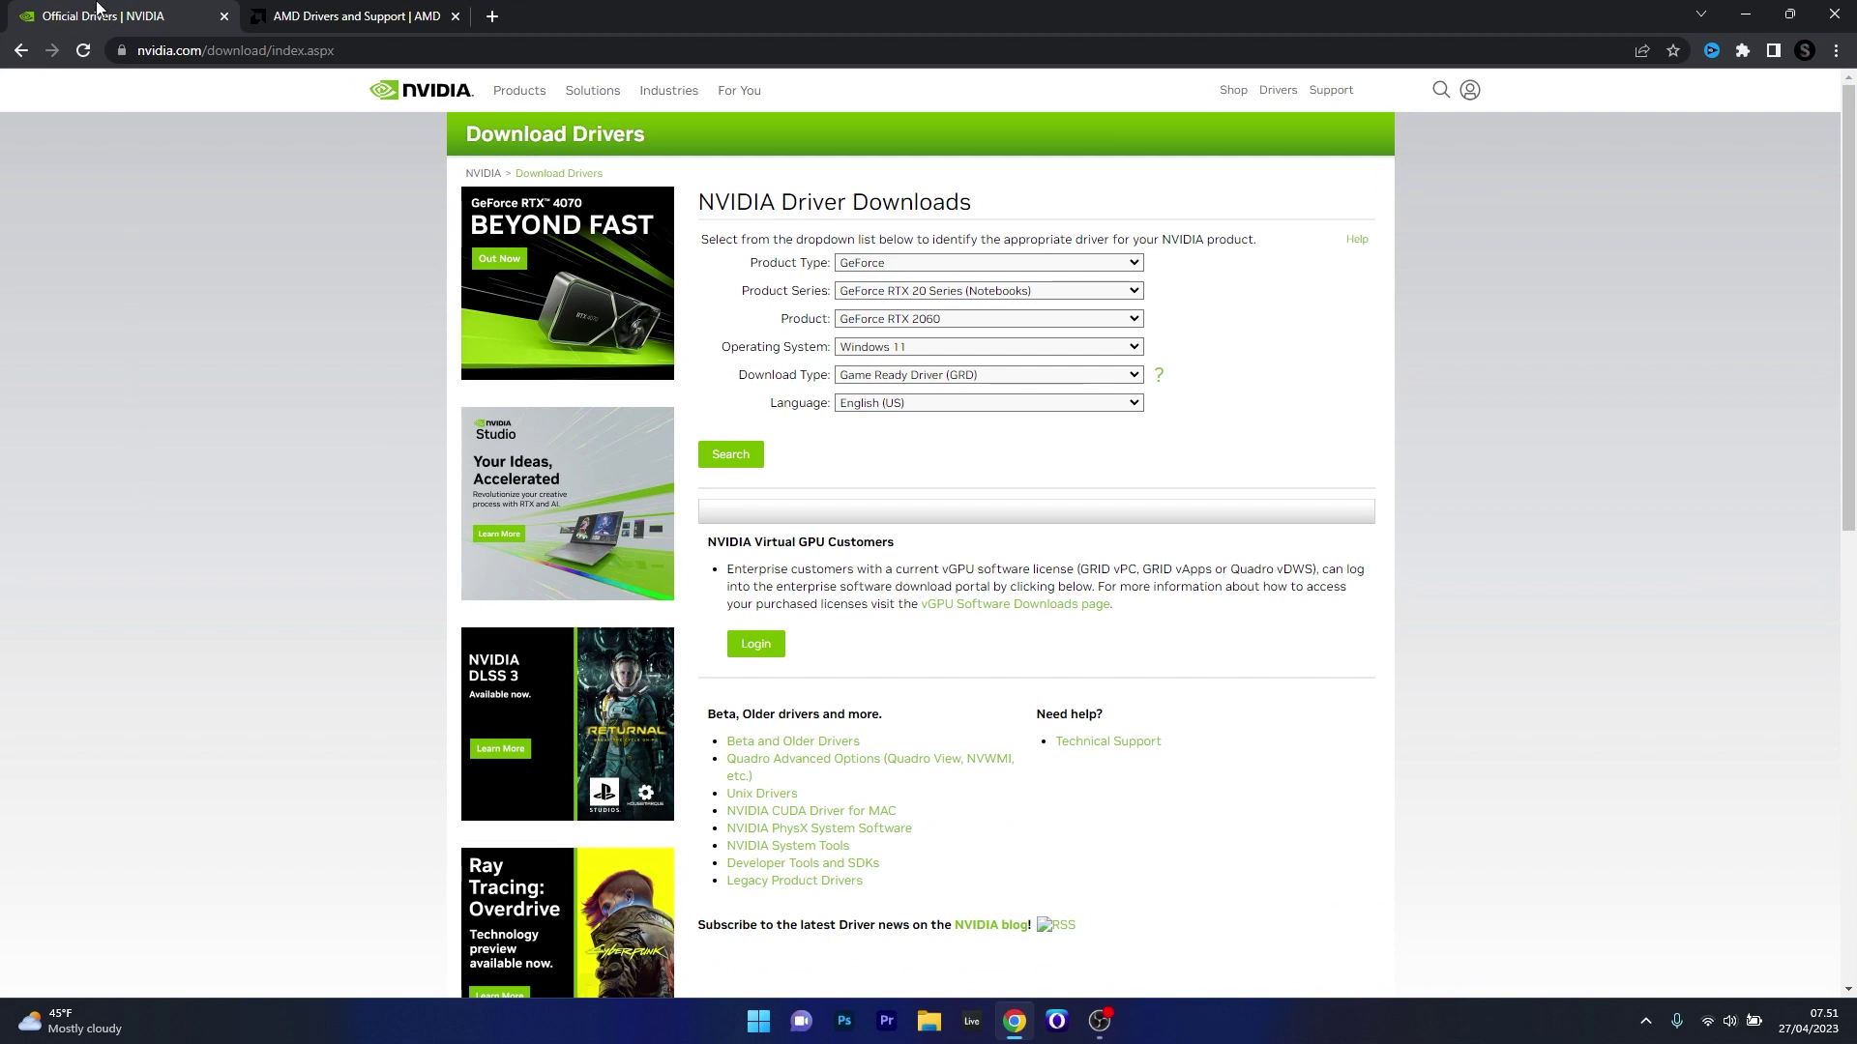
pyautogui.click(348, 18)
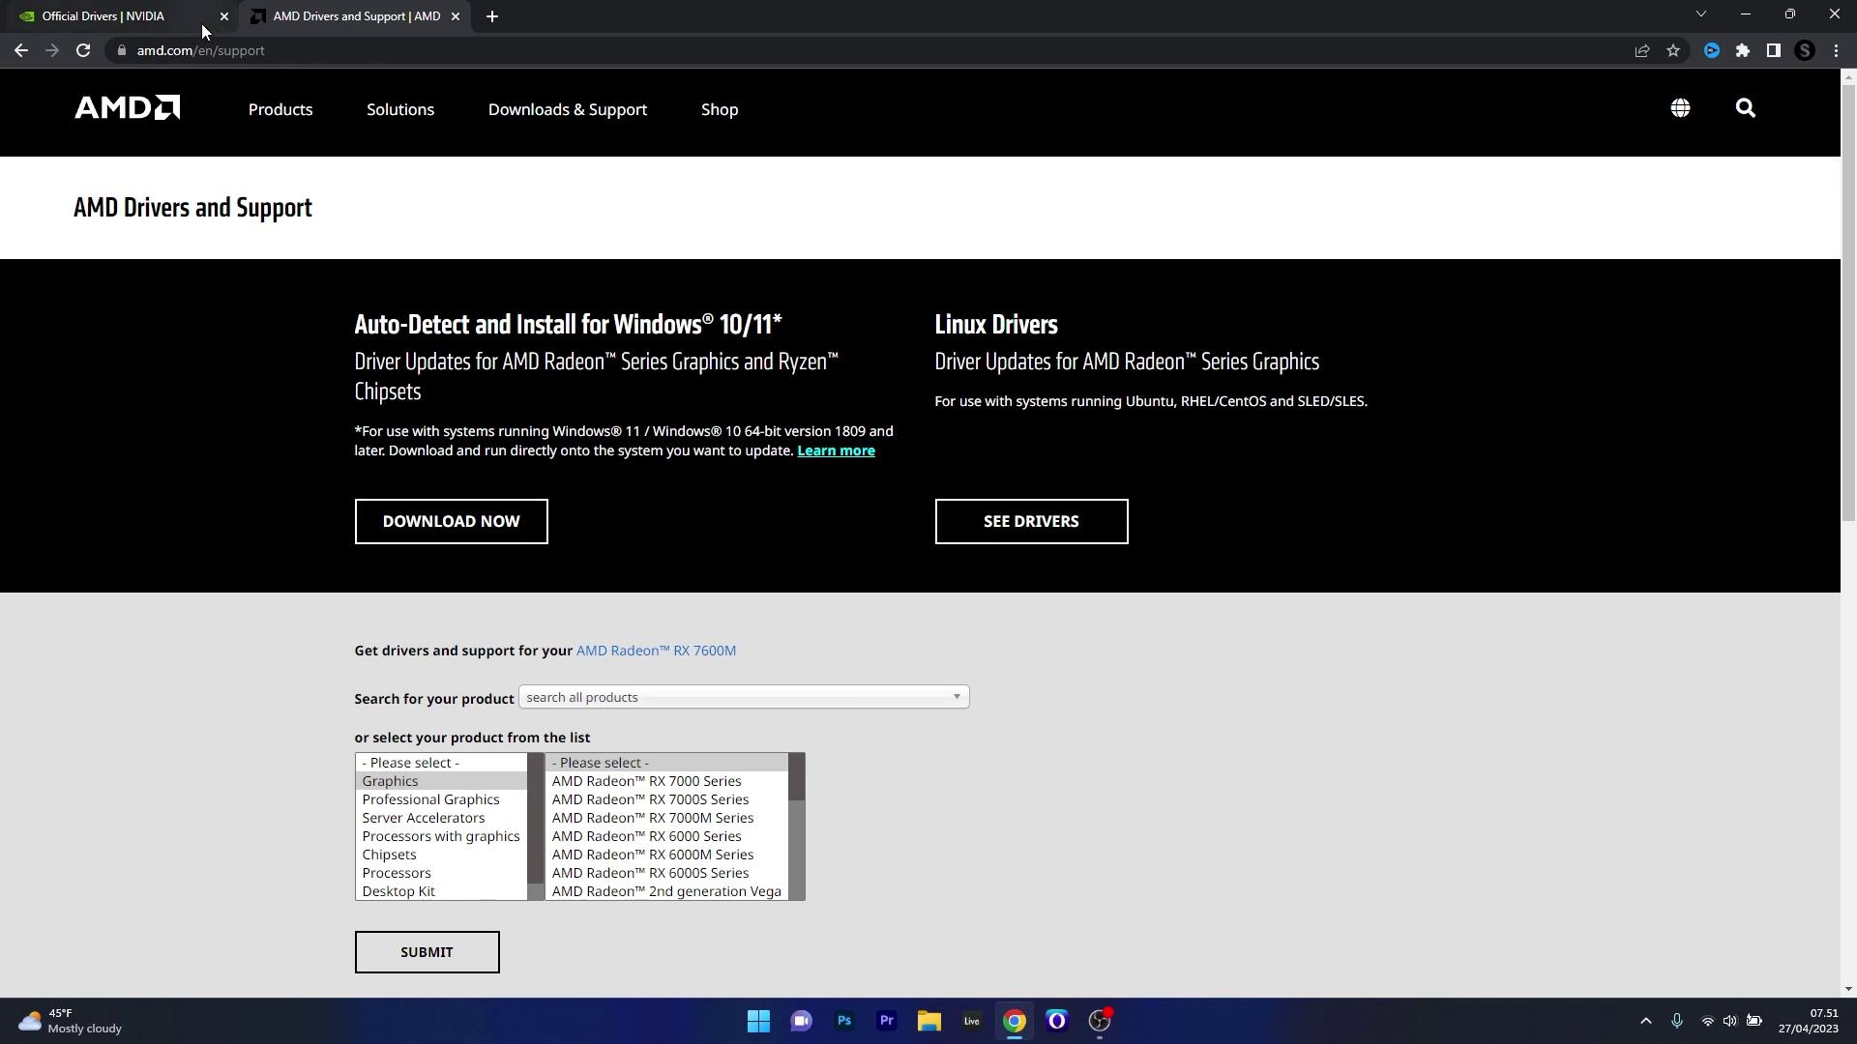
pyautogui.click(162, 23)
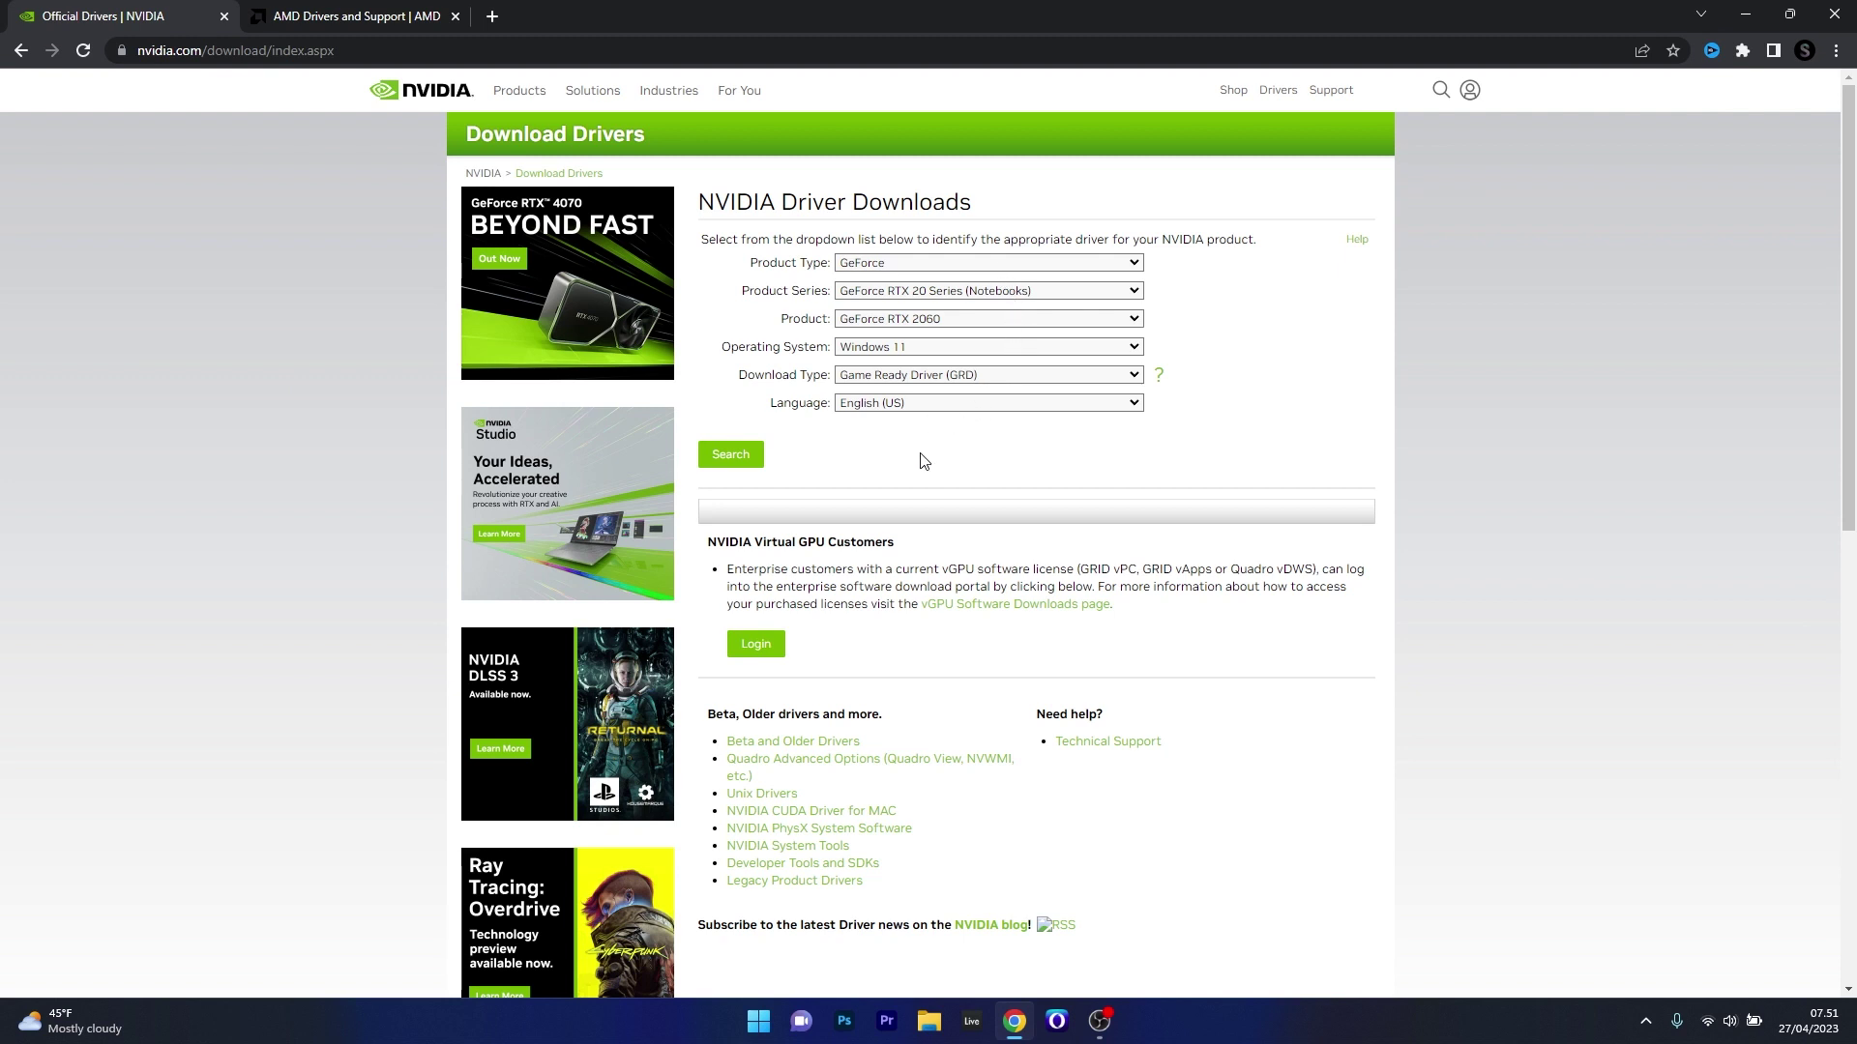
pyautogui.click(750, 469)
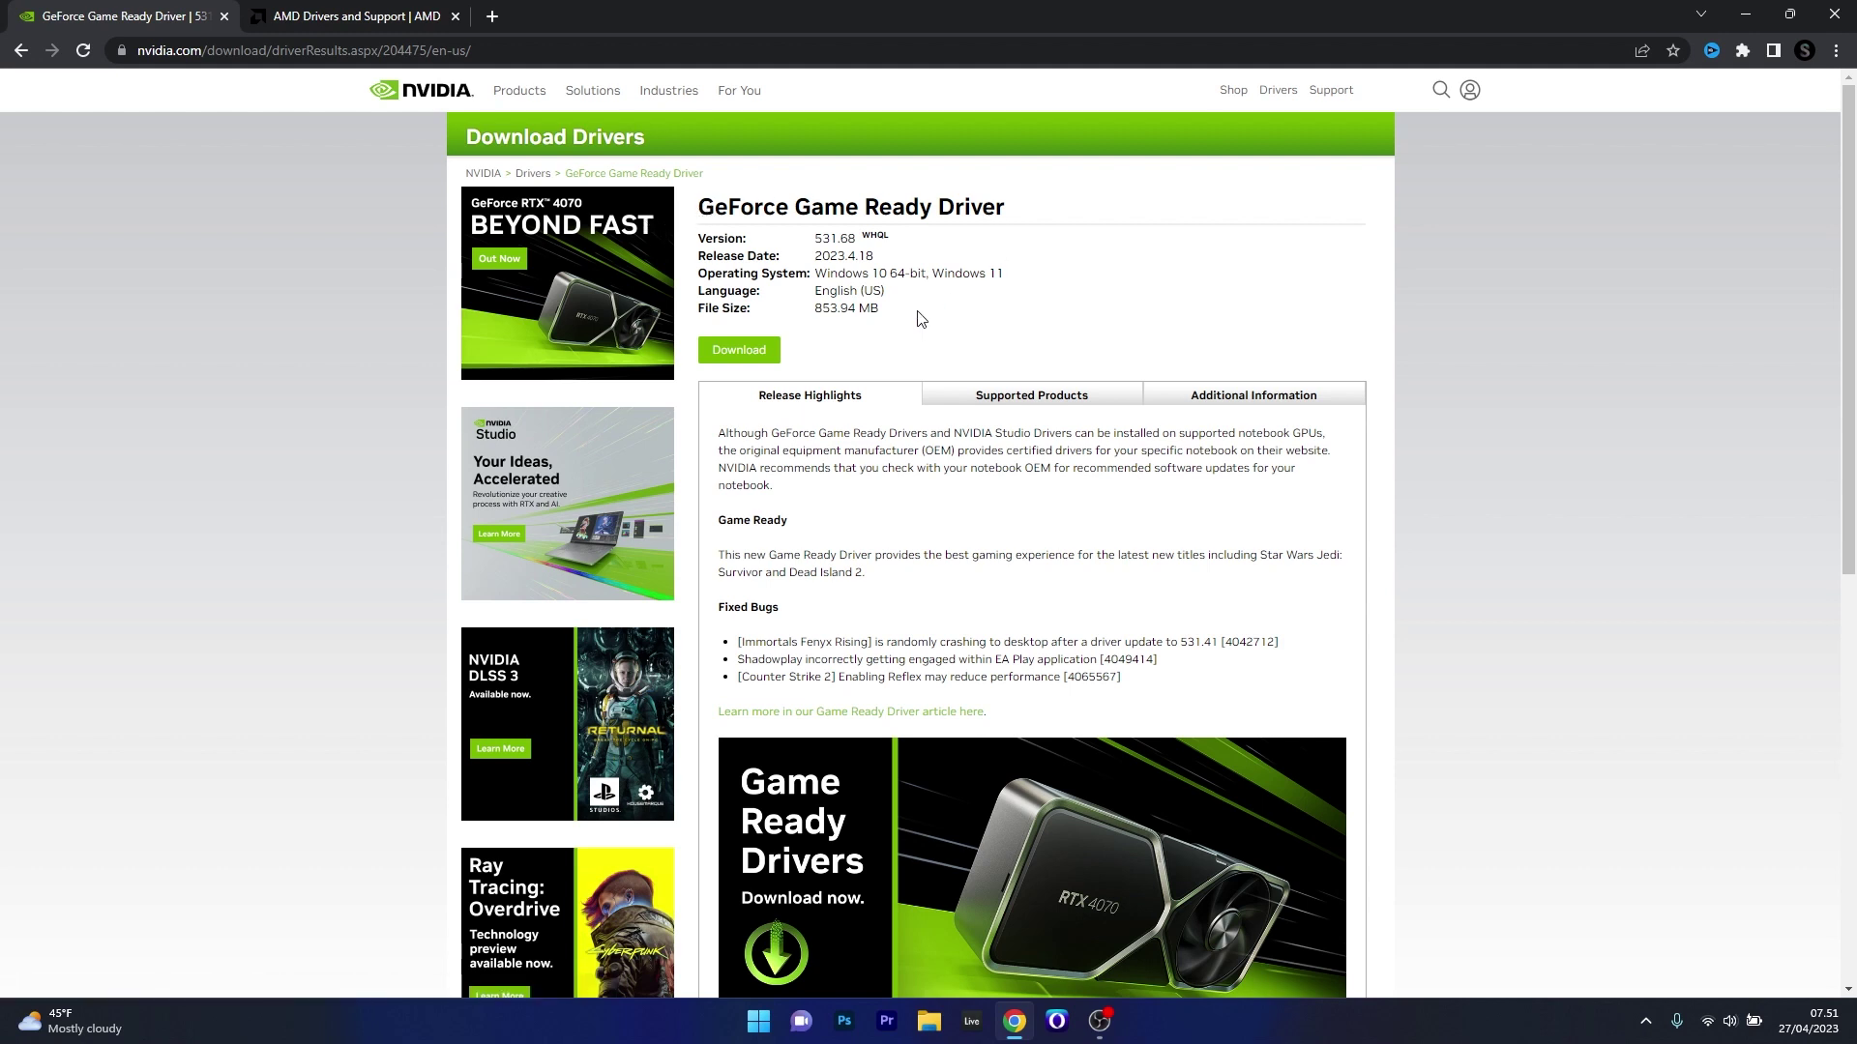
pyautogui.click(753, 349)
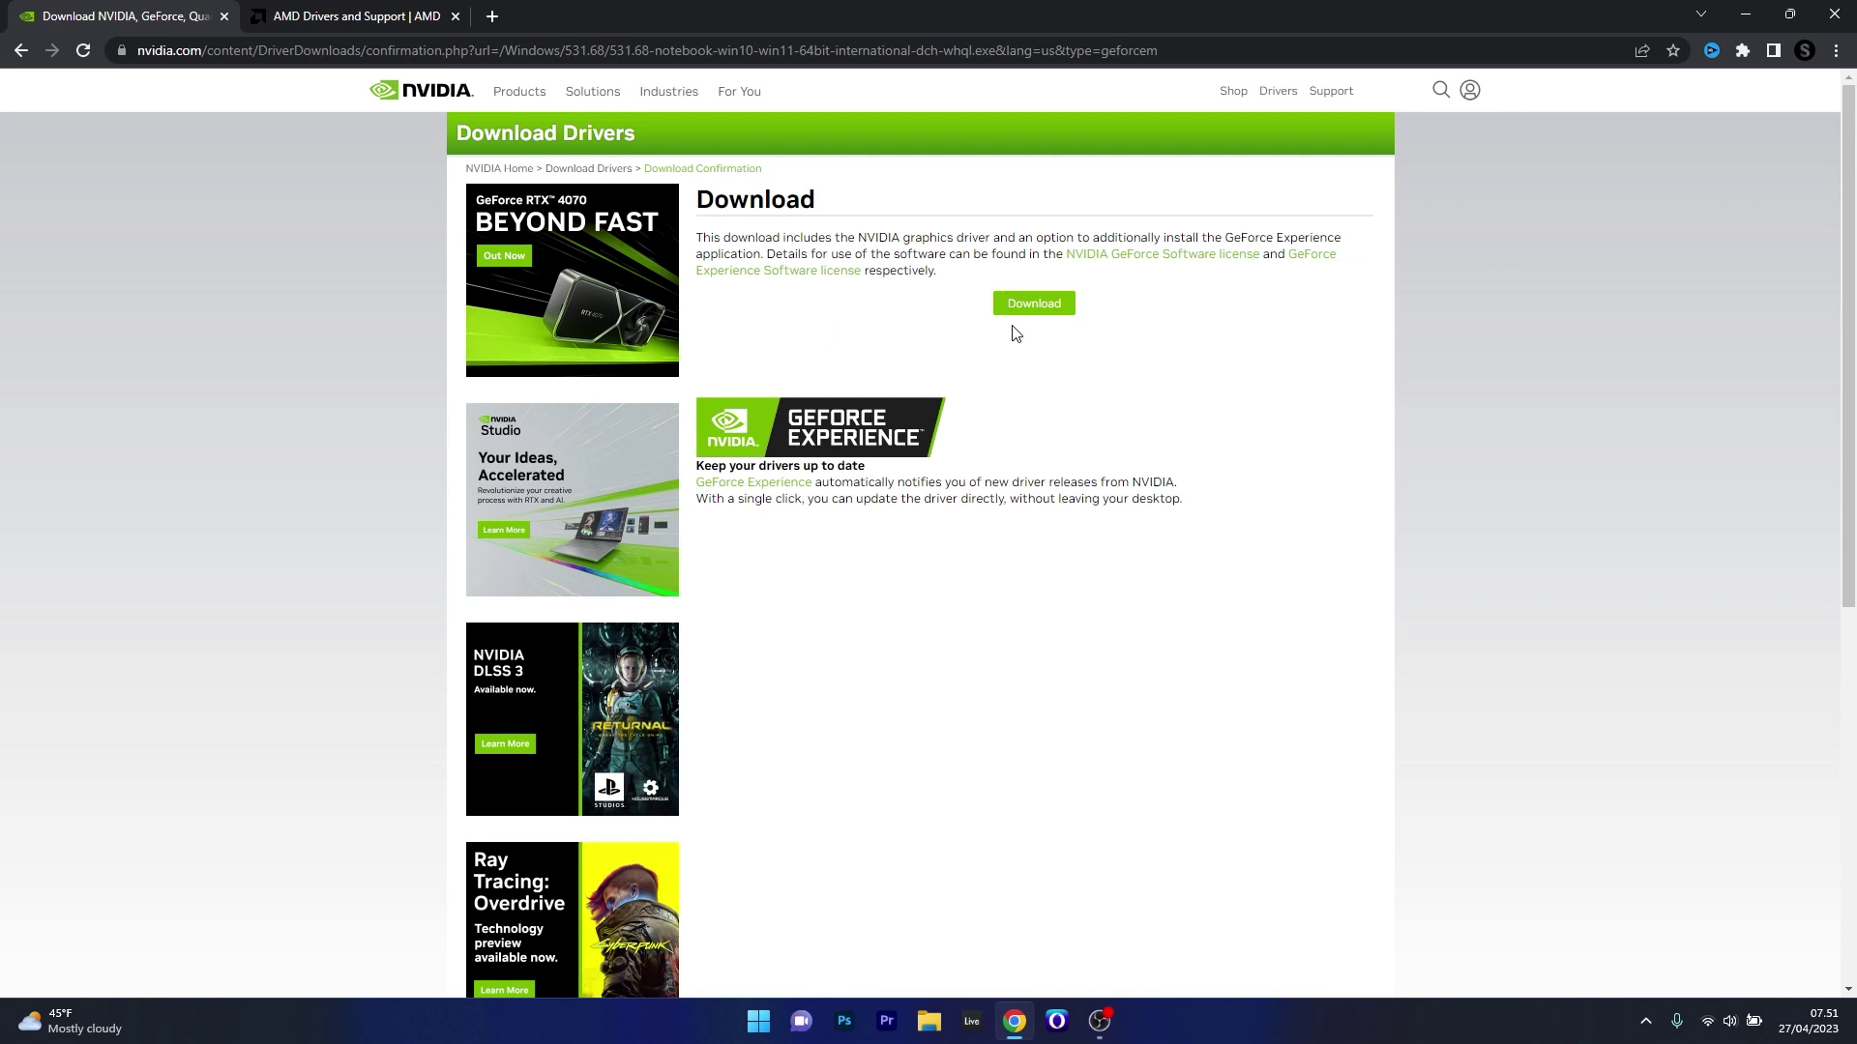
pyautogui.click(1032, 308)
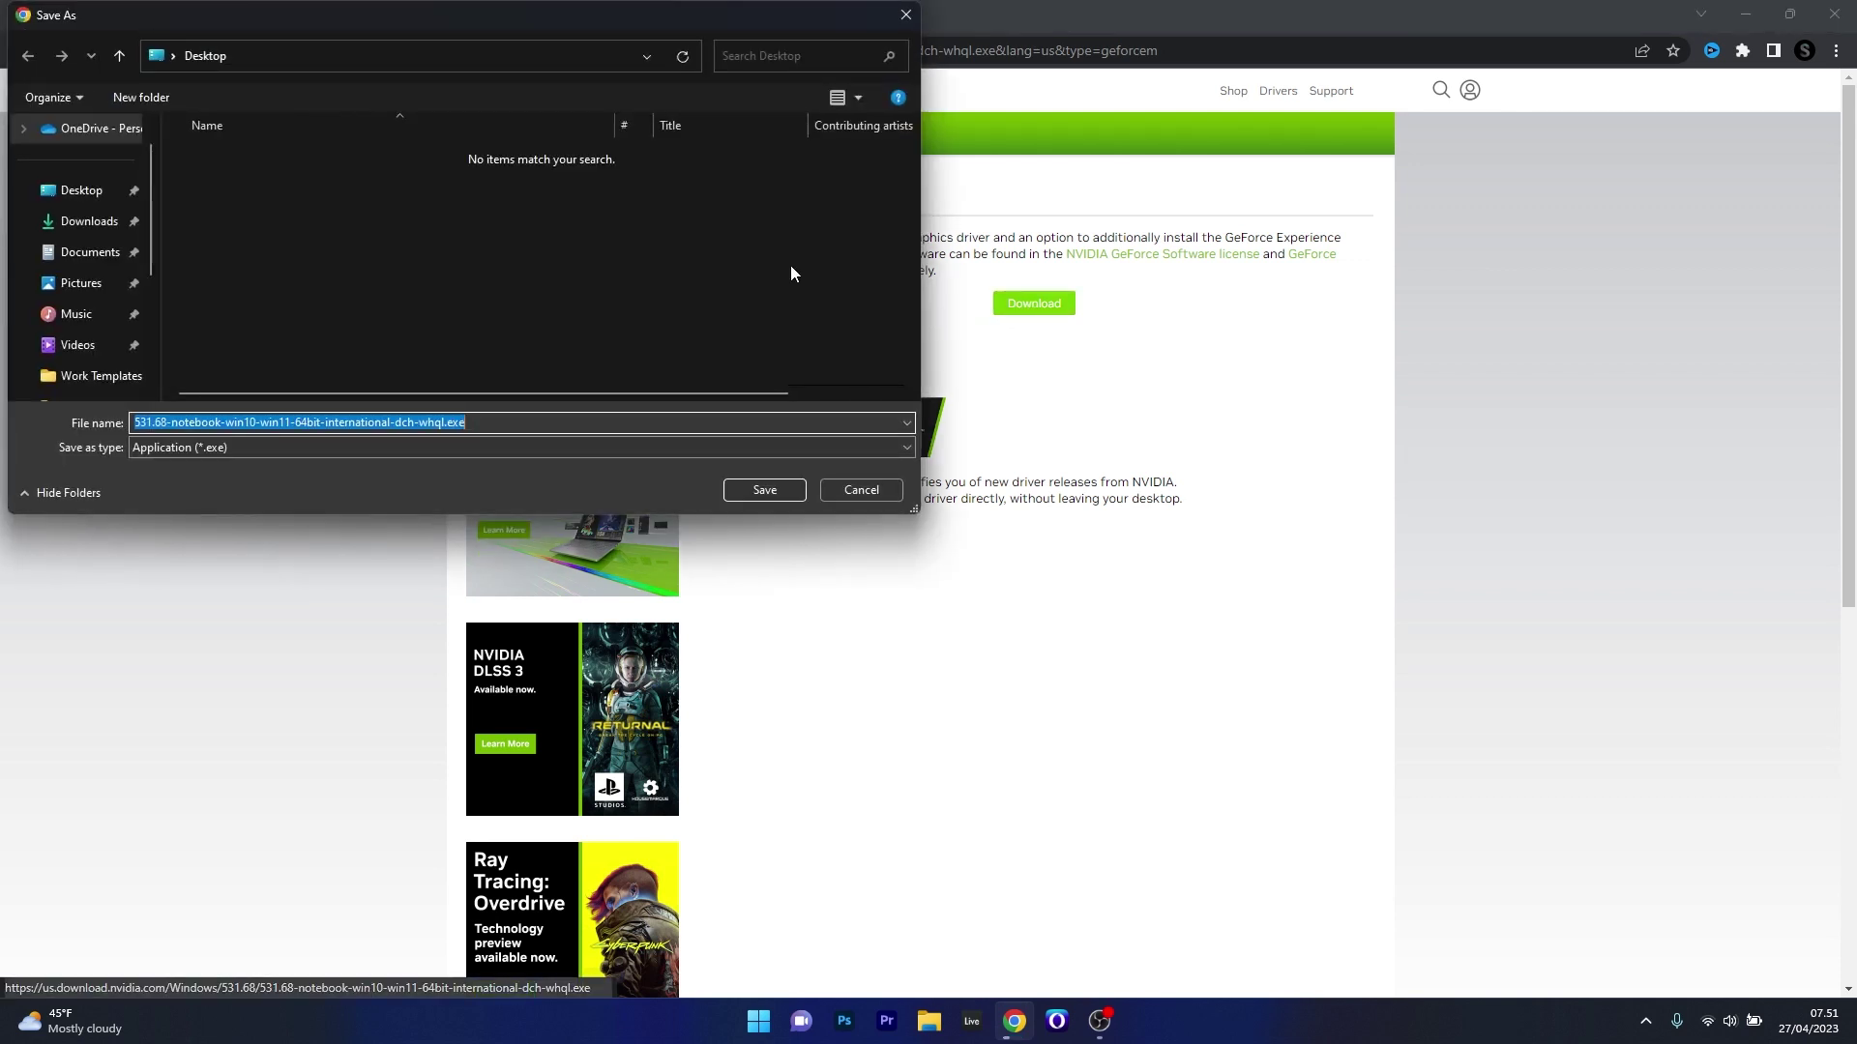
pyautogui.click(75, 193)
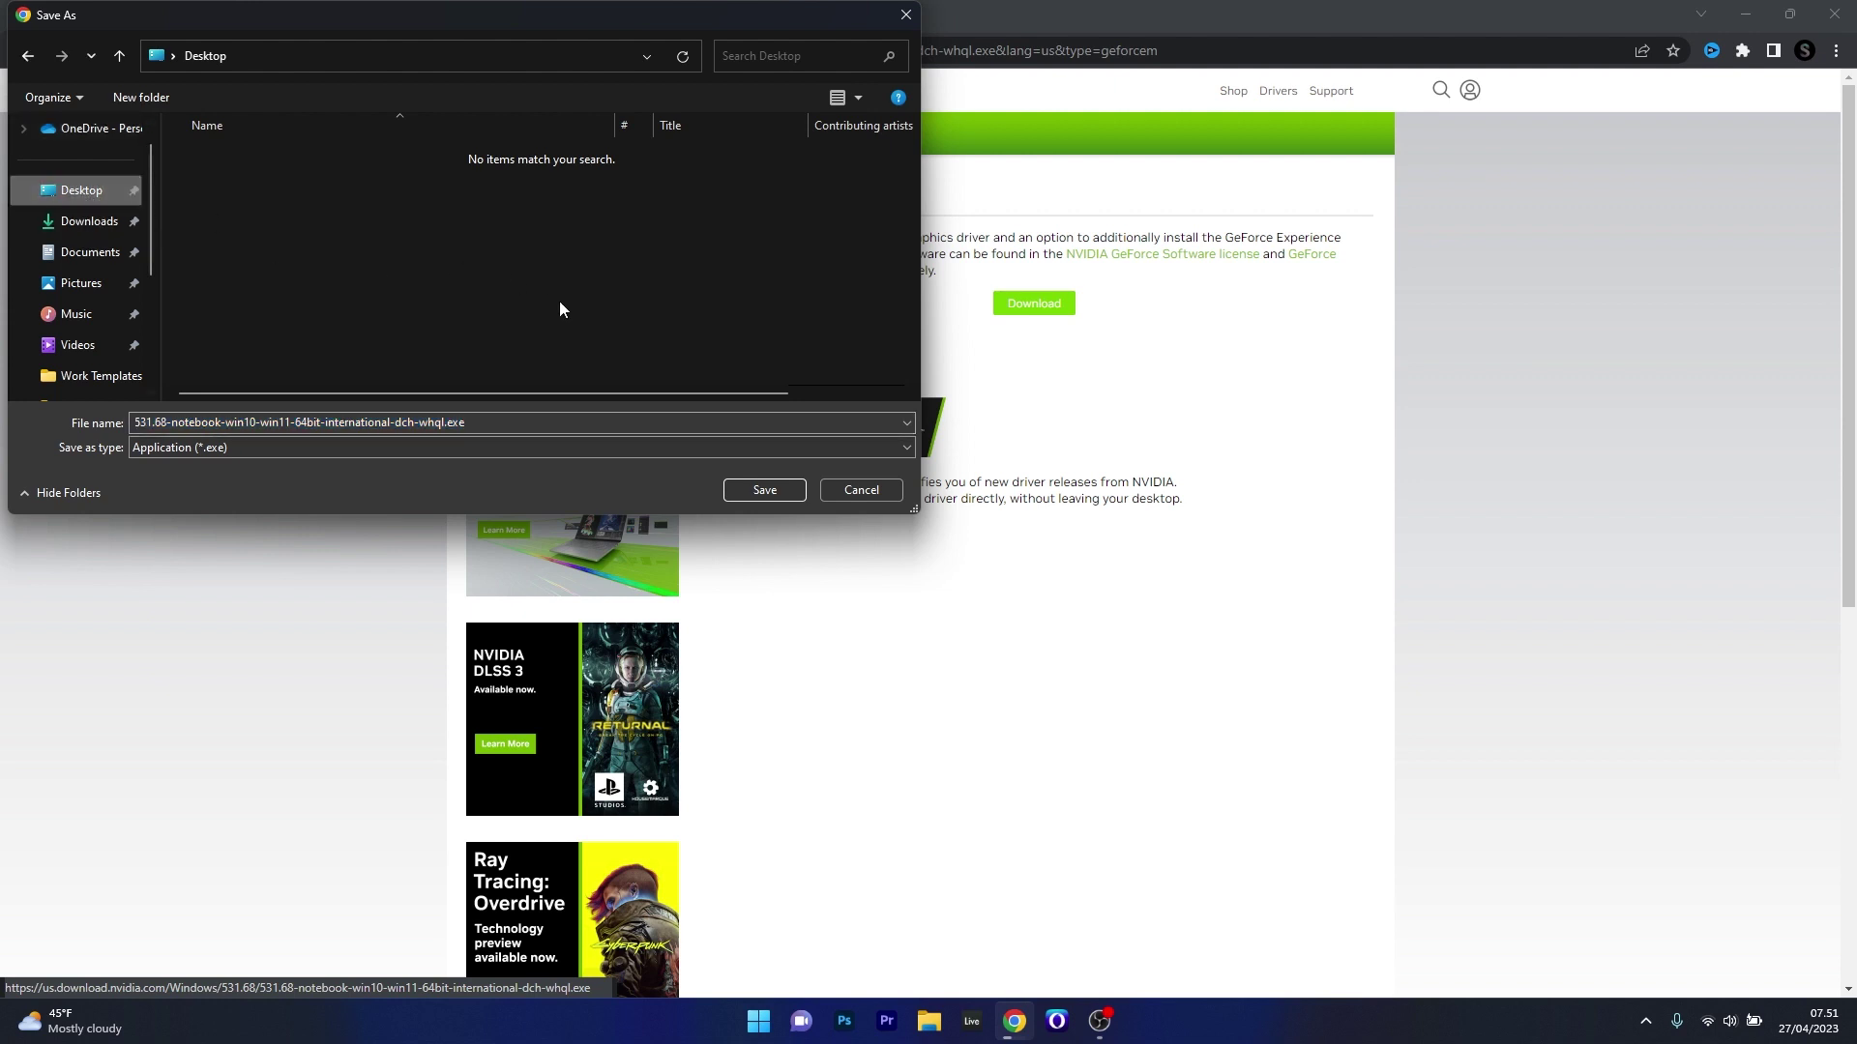
pyautogui.click(765, 491)
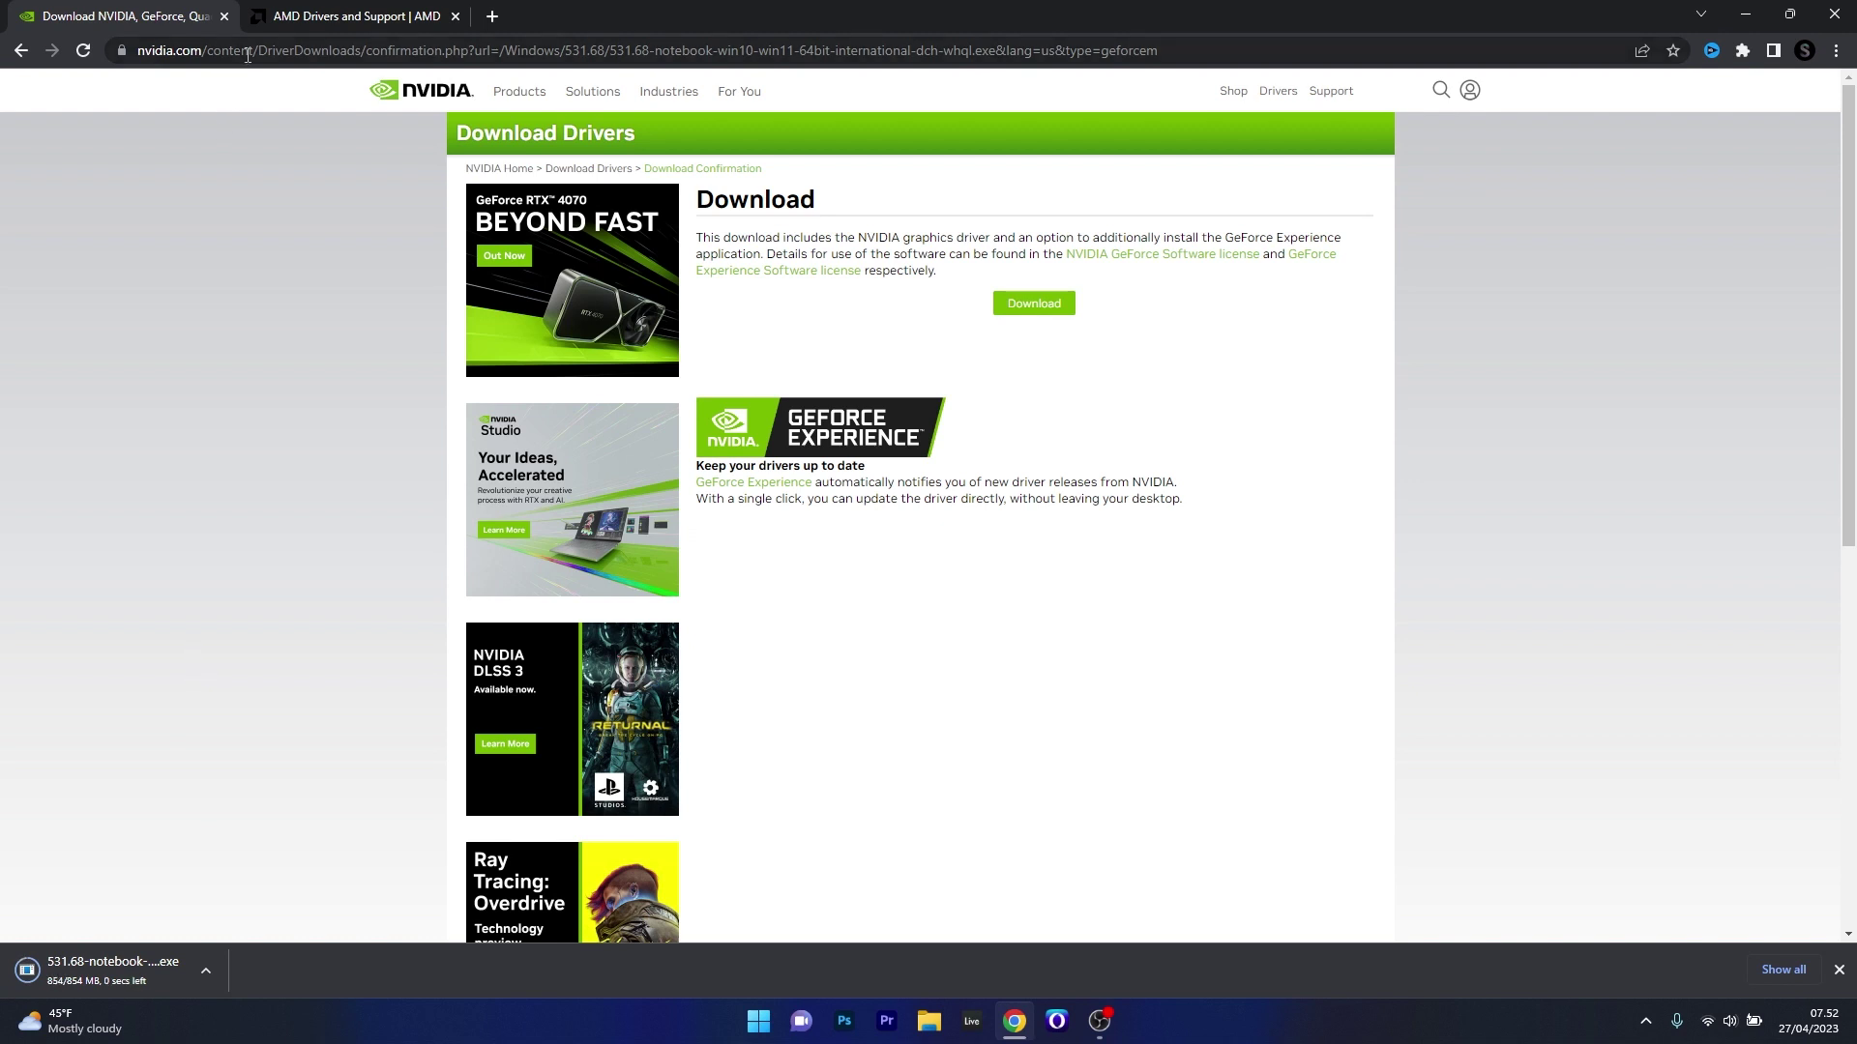
# On AMD's support site, open the Windows 11 64-Bit drivers for the Radeon RX 6700M.
pyautogui.click(321, 20)
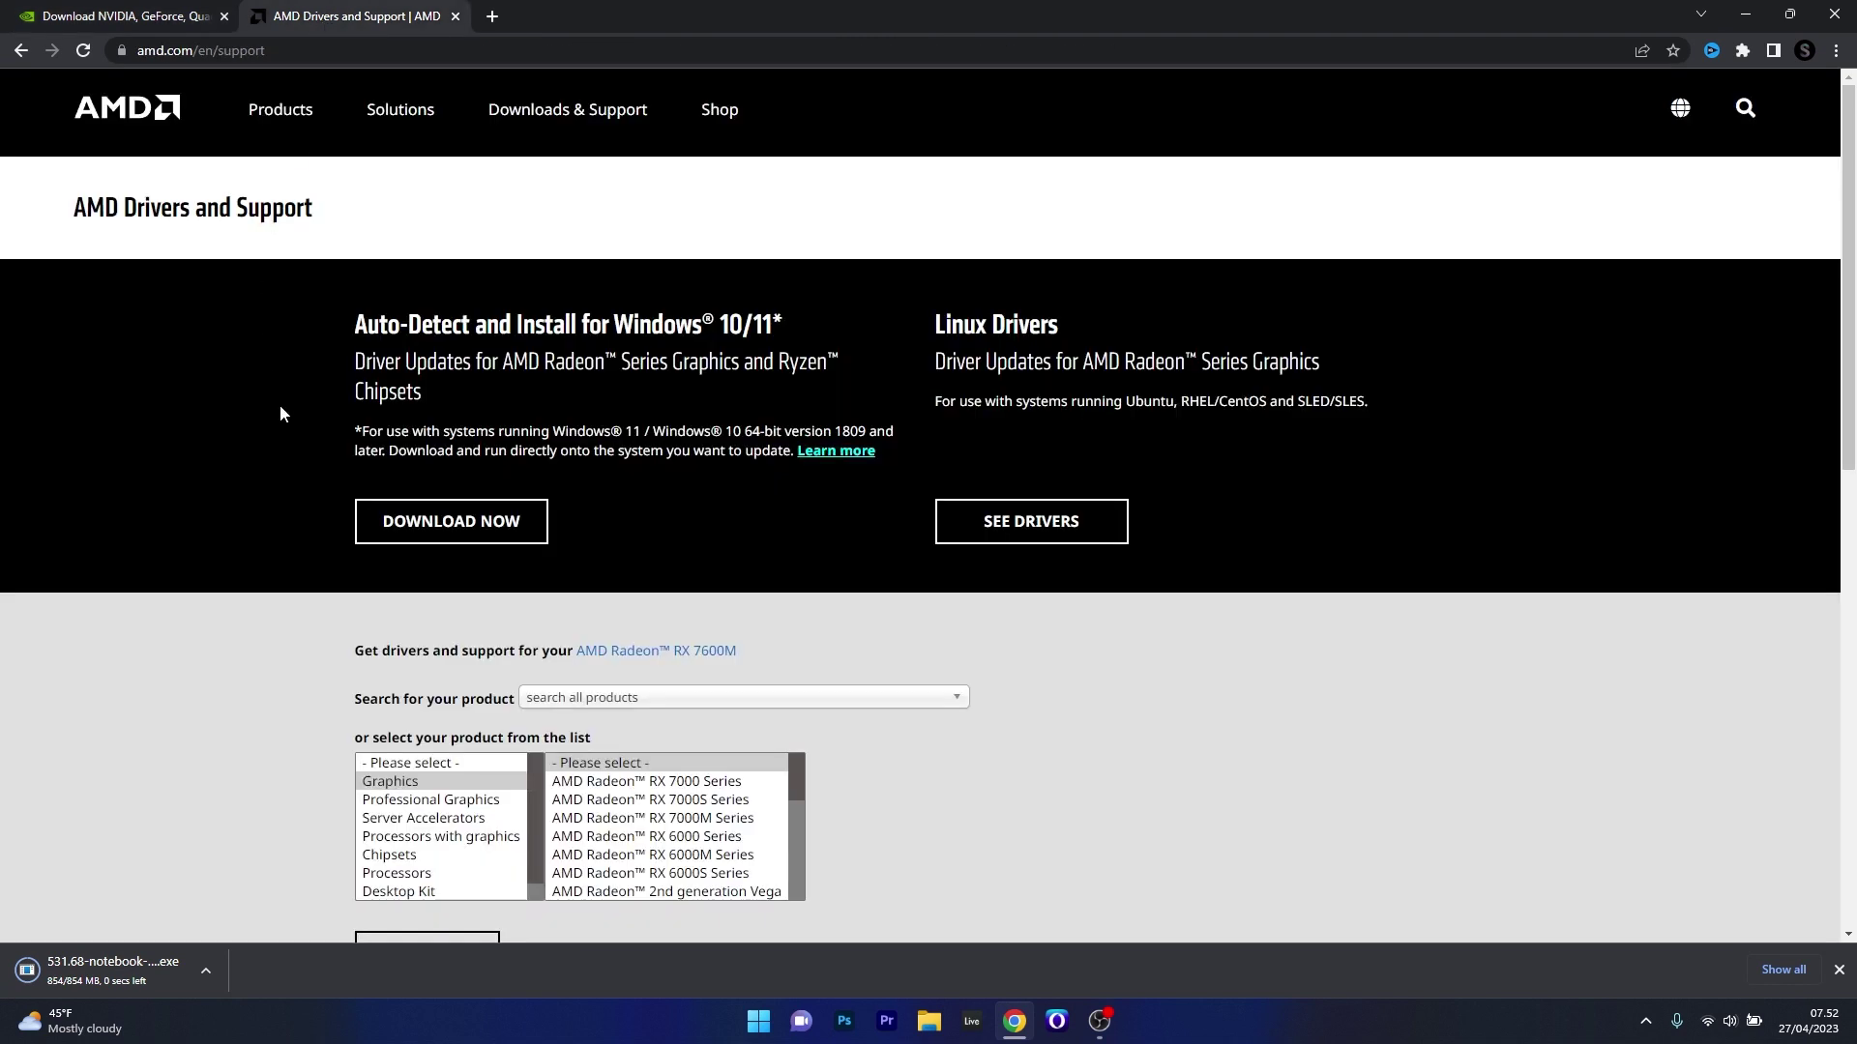
pyautogui.scroll(-1, 281, 405)
pyautogui.click(751, 661)
pyautogui.click(915, 588)
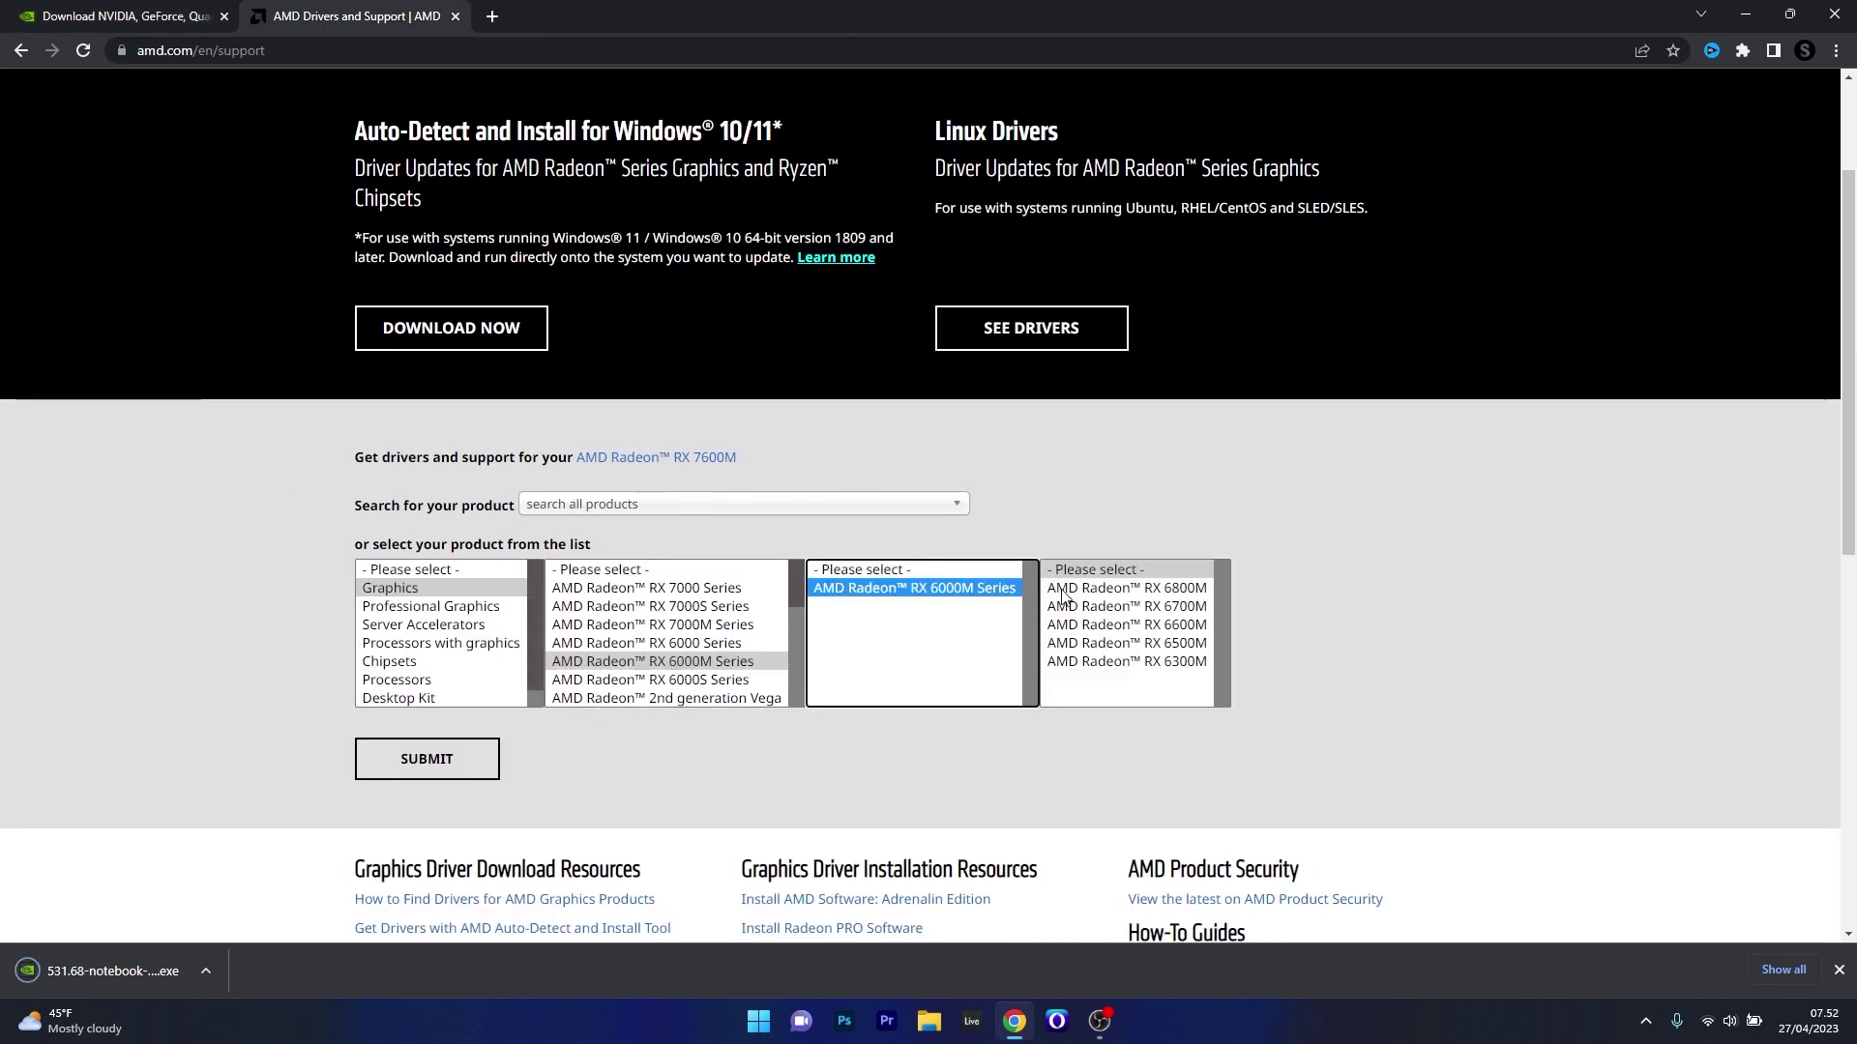
pyautogui.click(1074, 608)
pyautogui.click(456, 762)
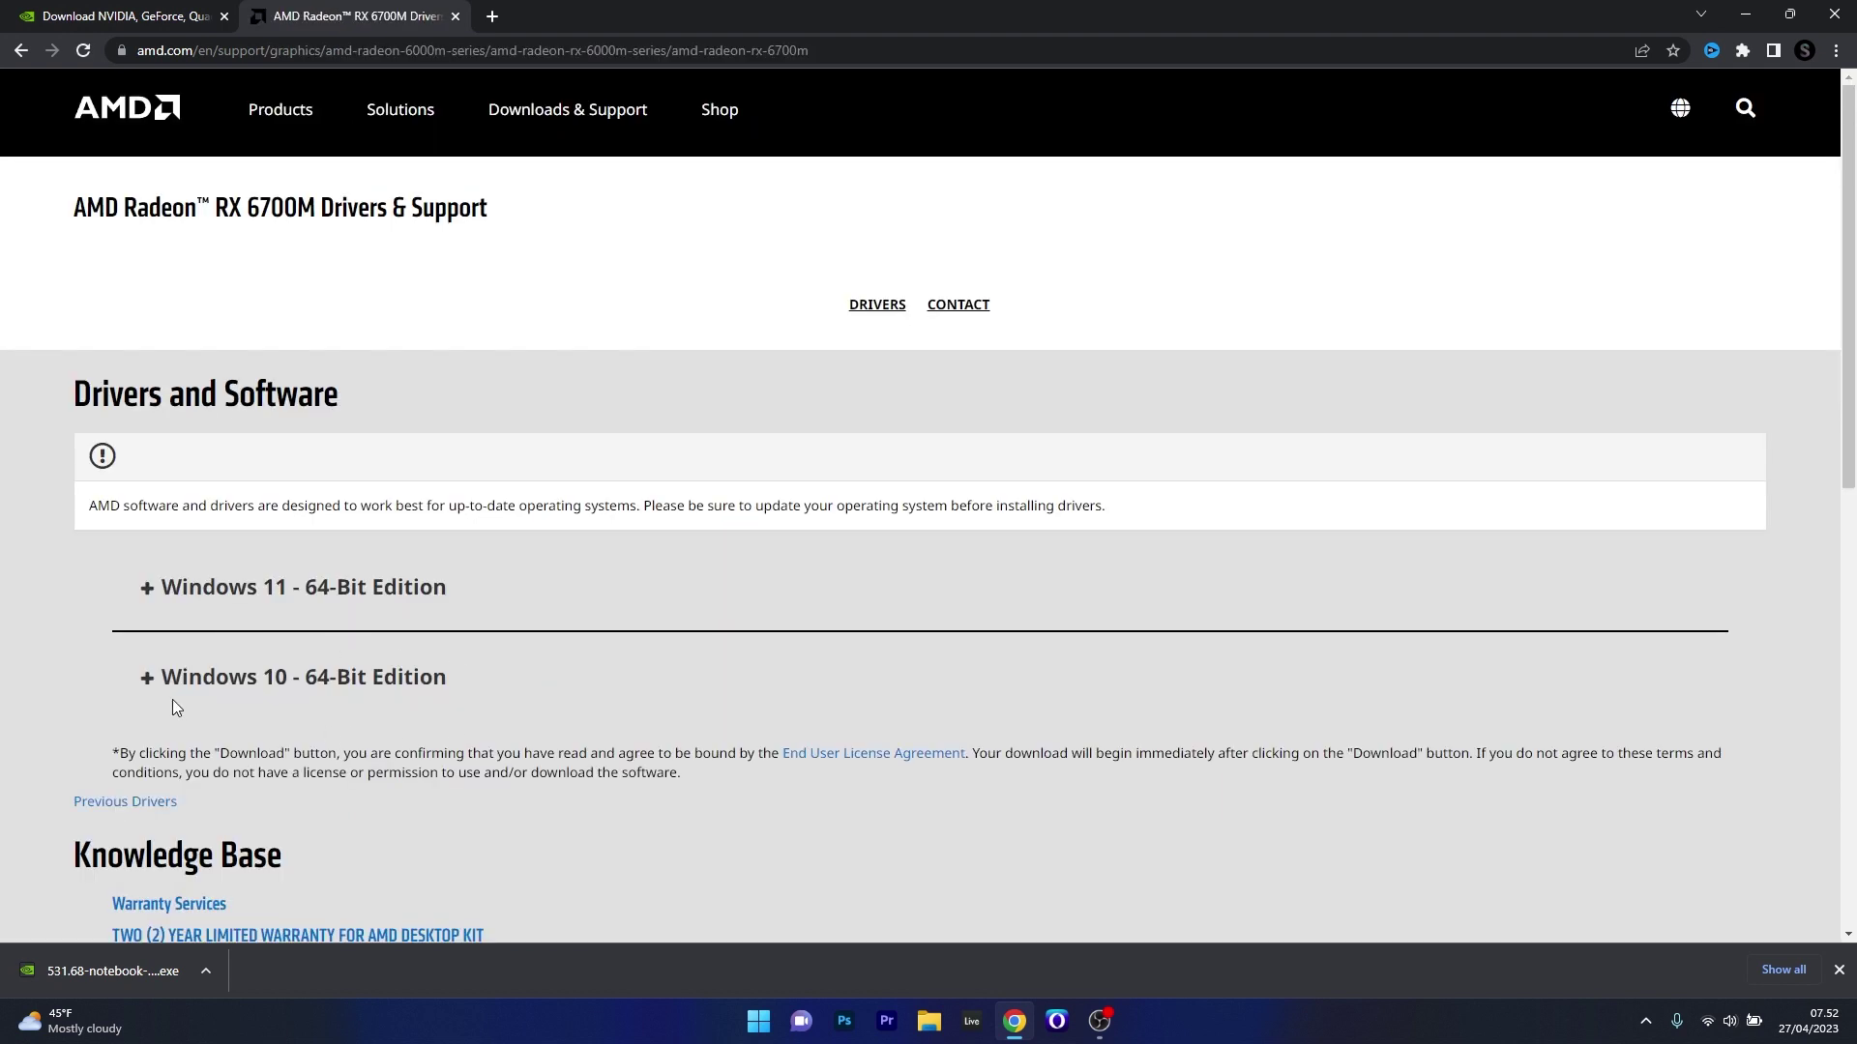
pyautogui.click(183, 600)
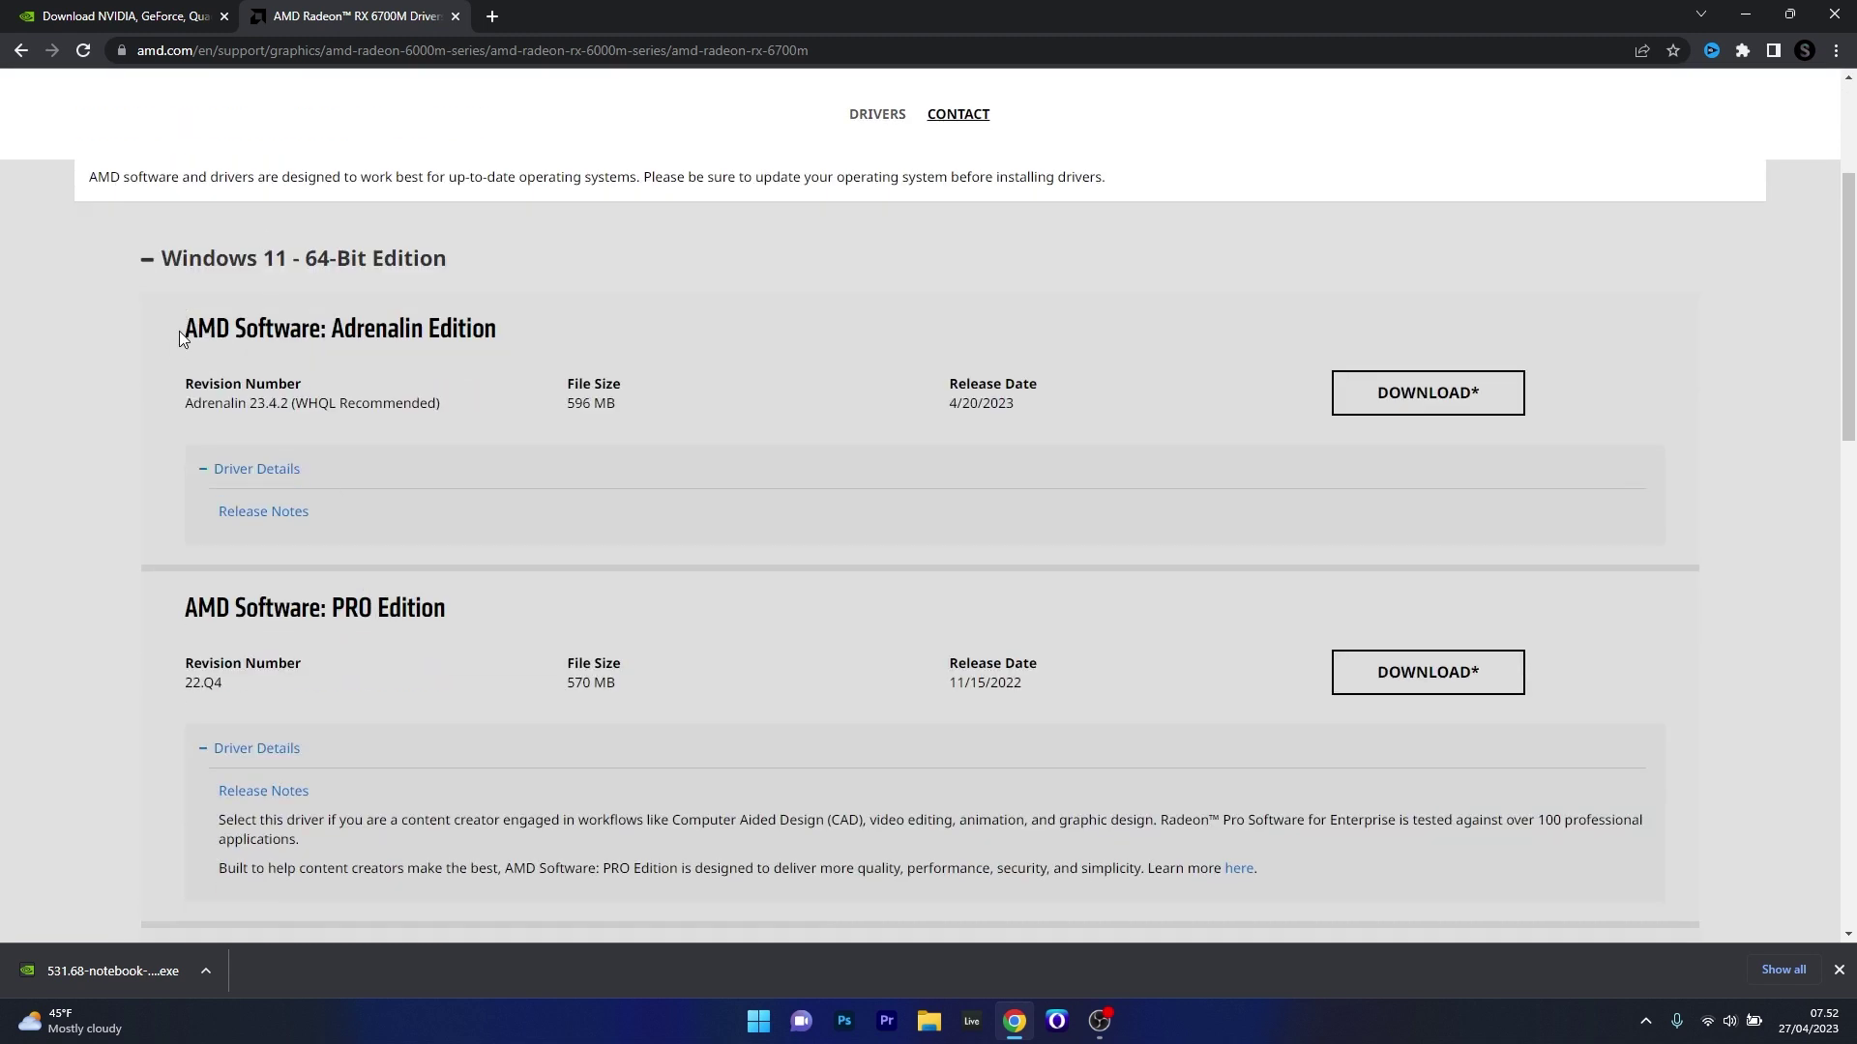
# Save the AMD Software: Adrenalin Edition installer to the Desktop and minimize Chrome.
pyautogui.moveTo(179, 332); pyautogui.dragTo(538, 300)
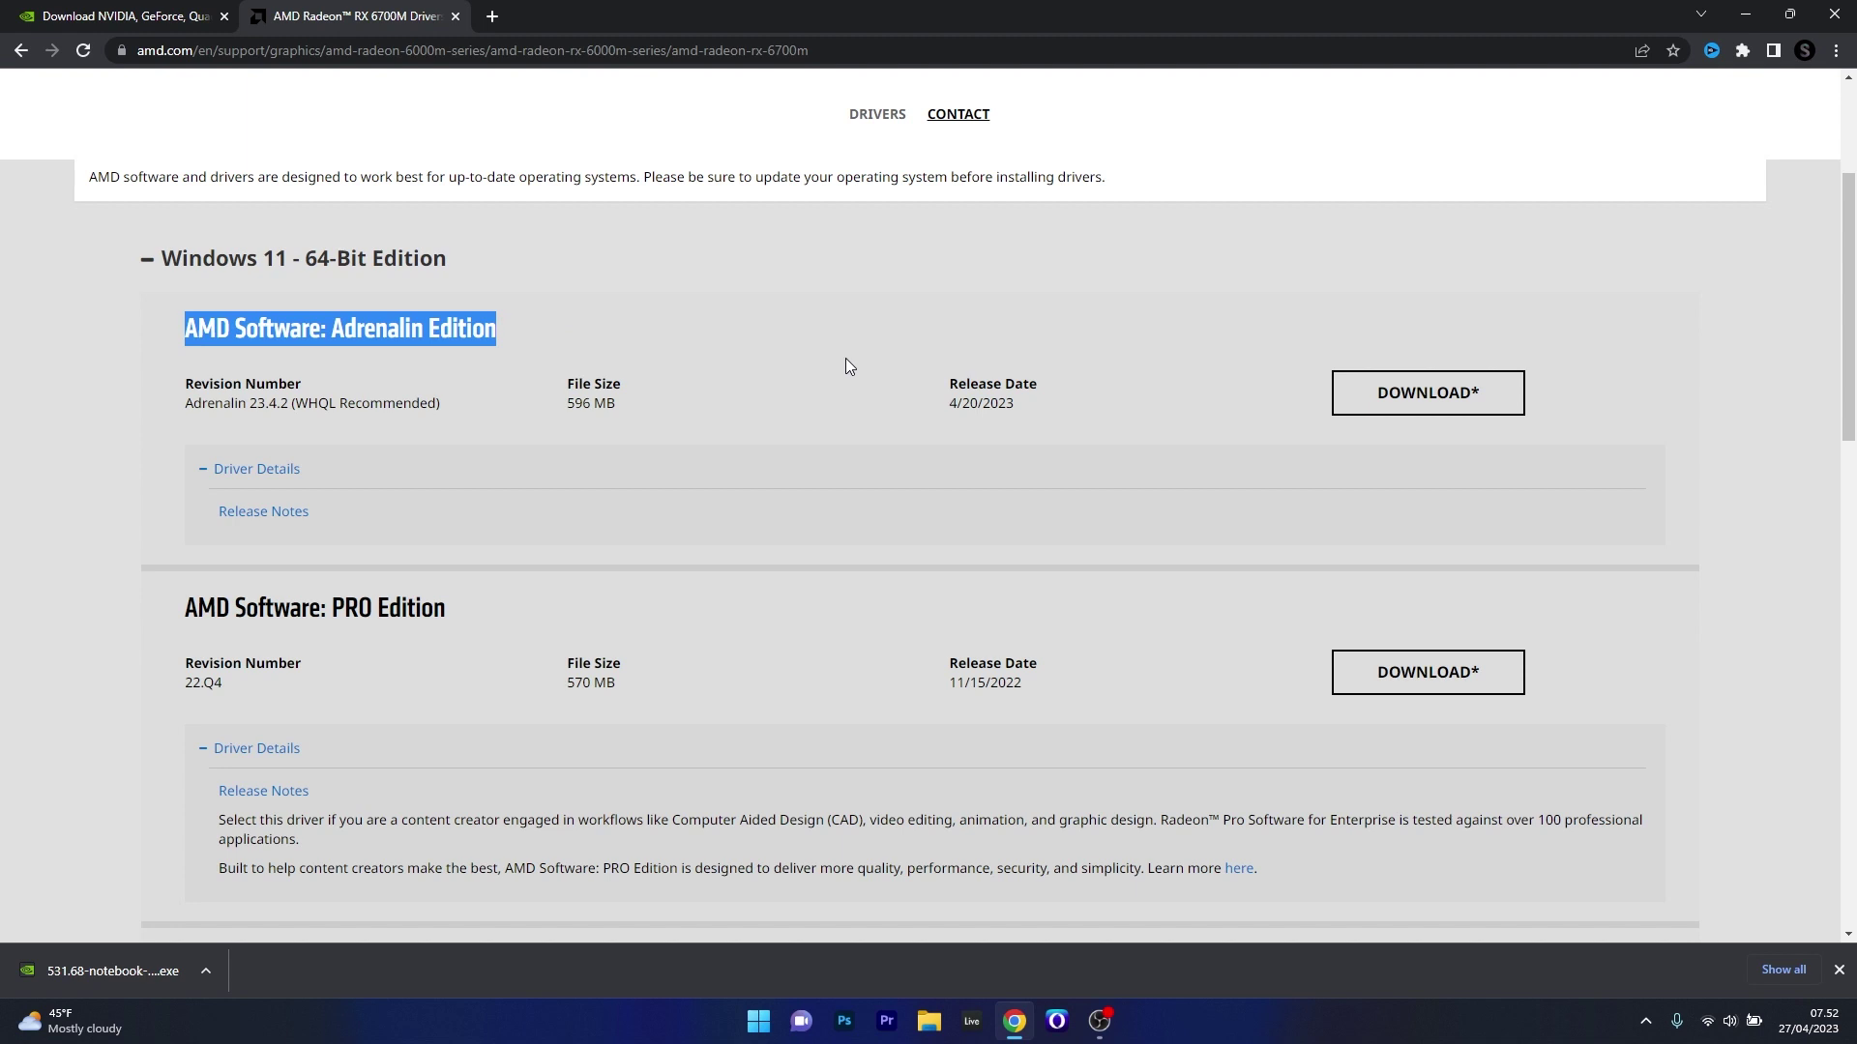
pyautogui.click(1444, 411)
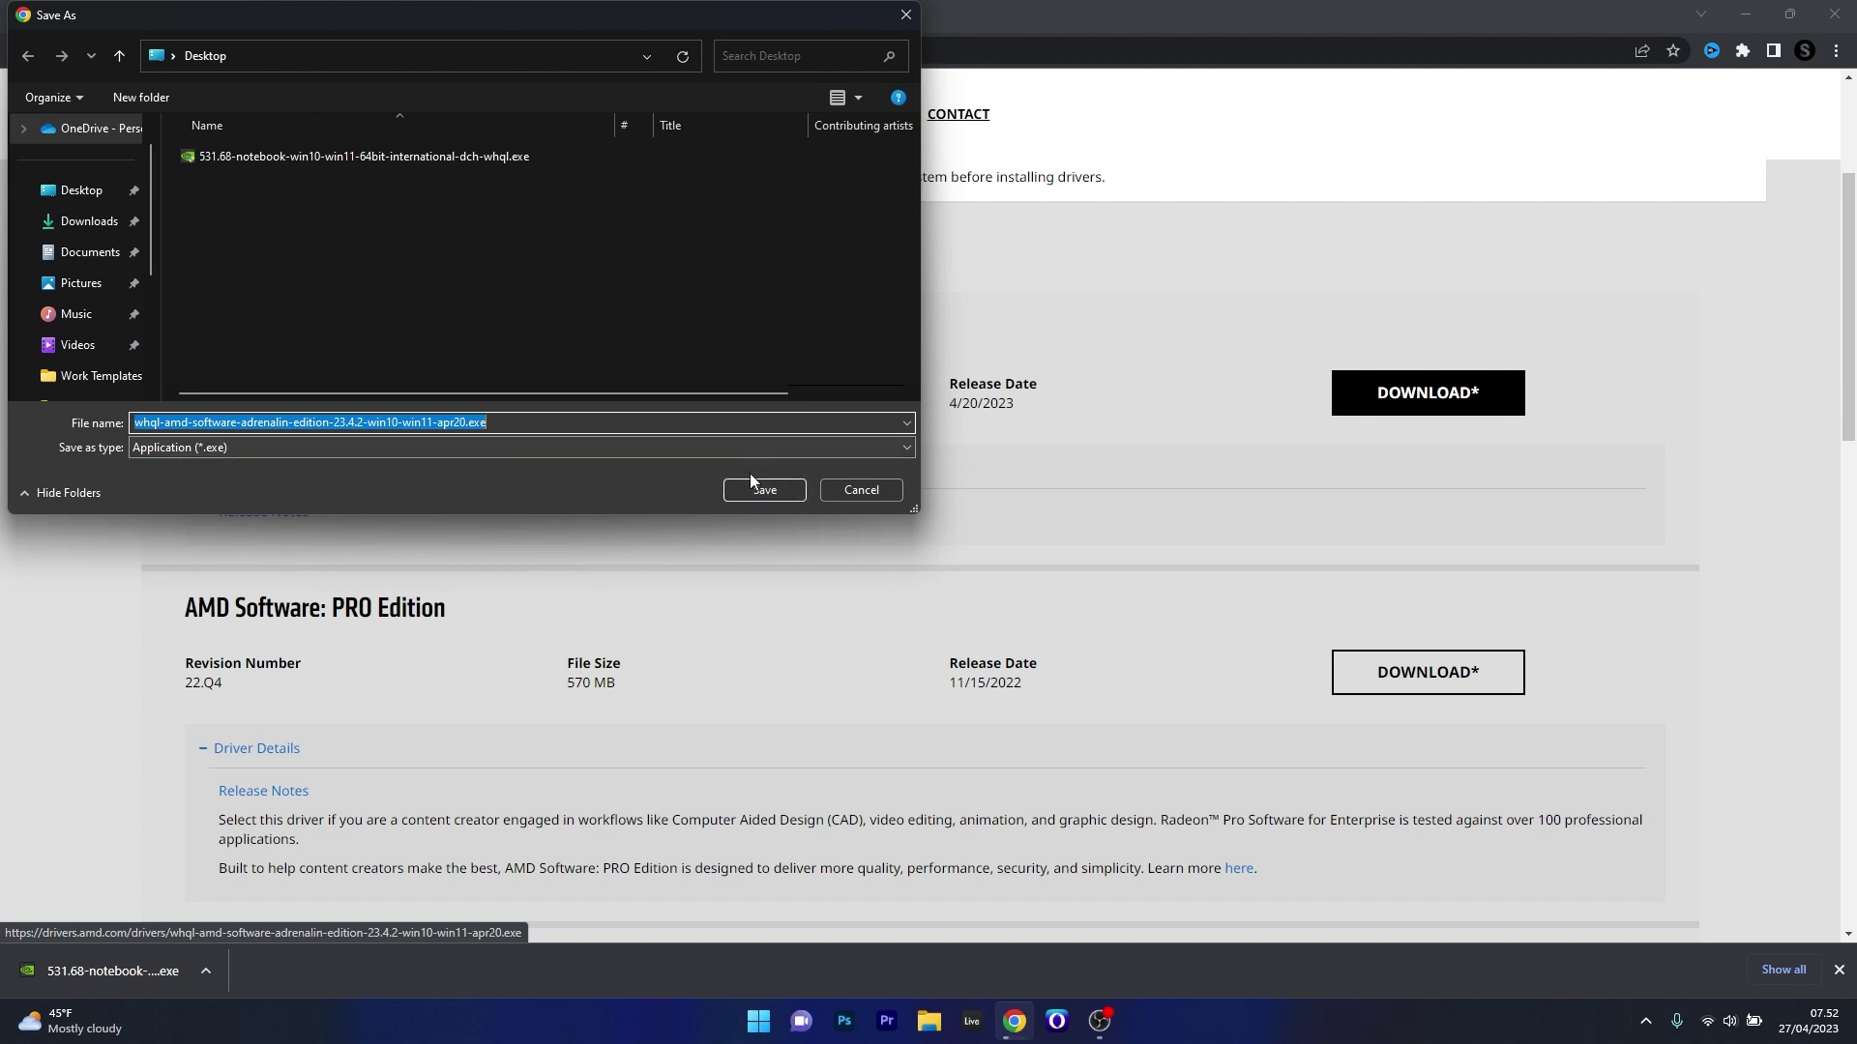
pyautogui.click(778, 493)
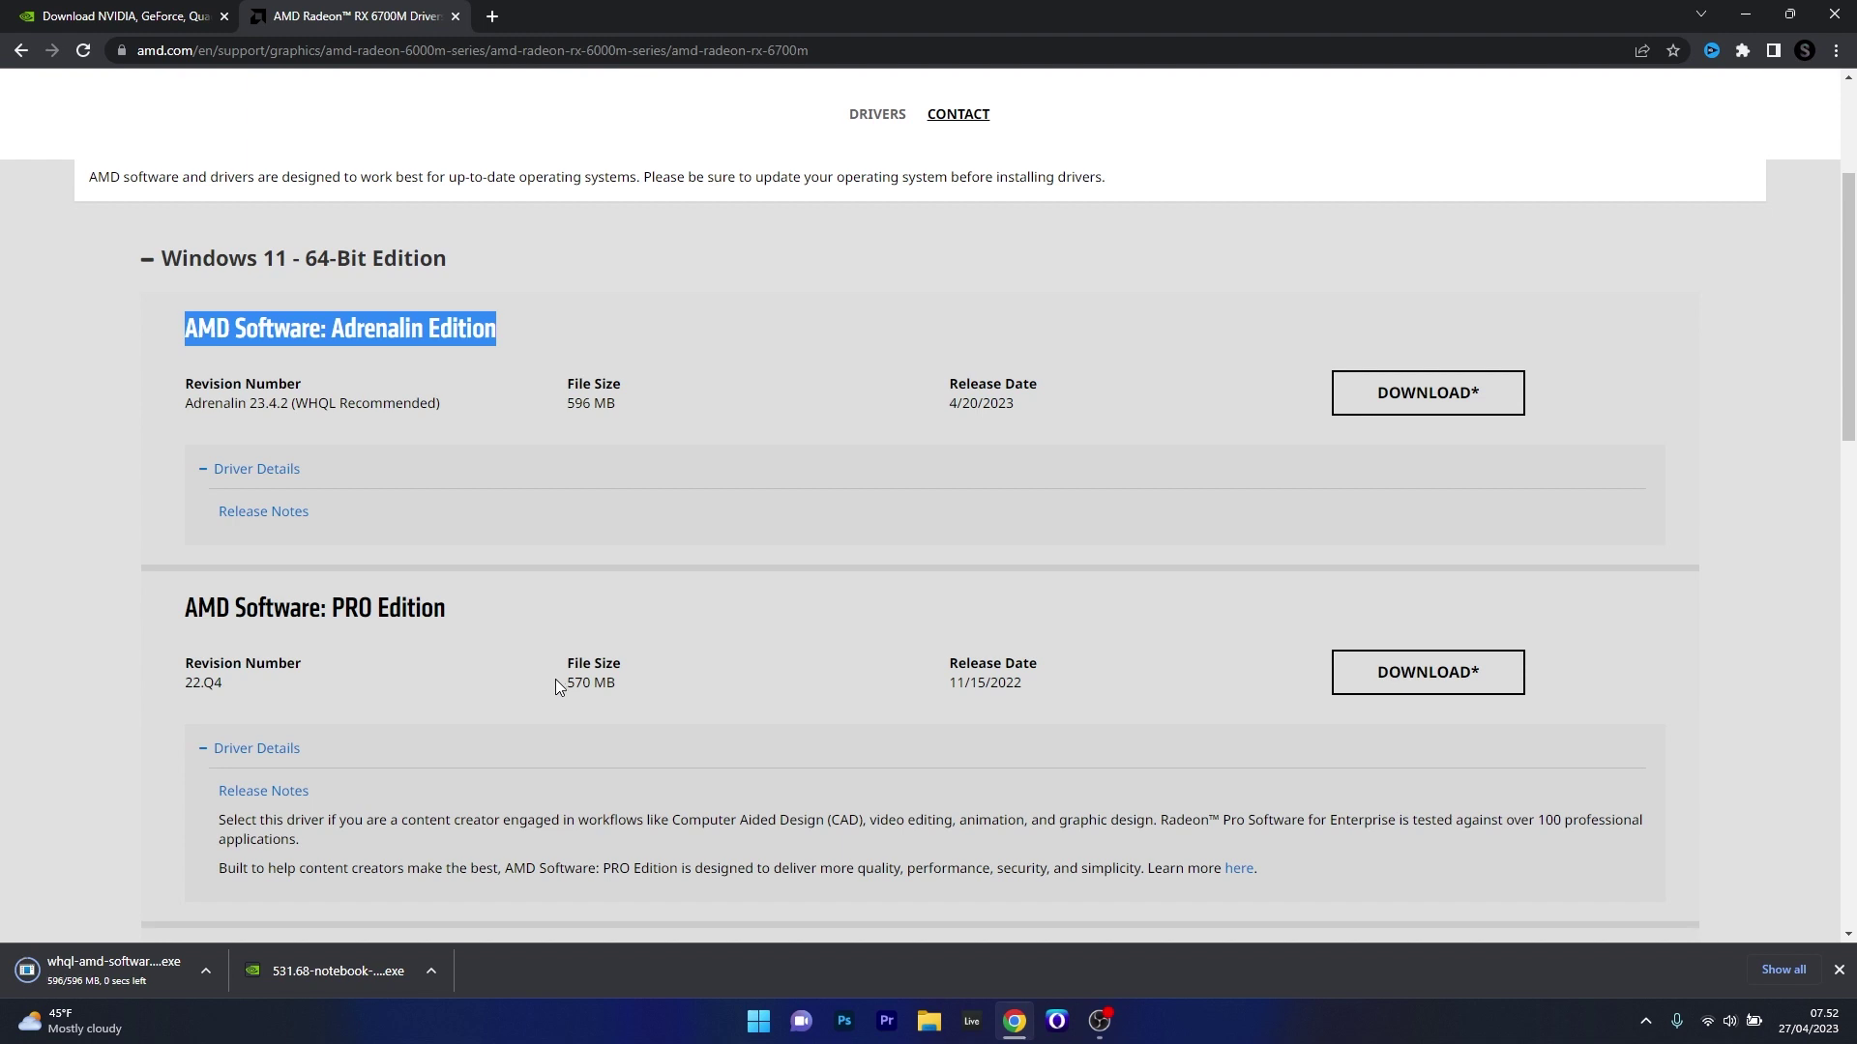
pyautogui.click(1830, 12)
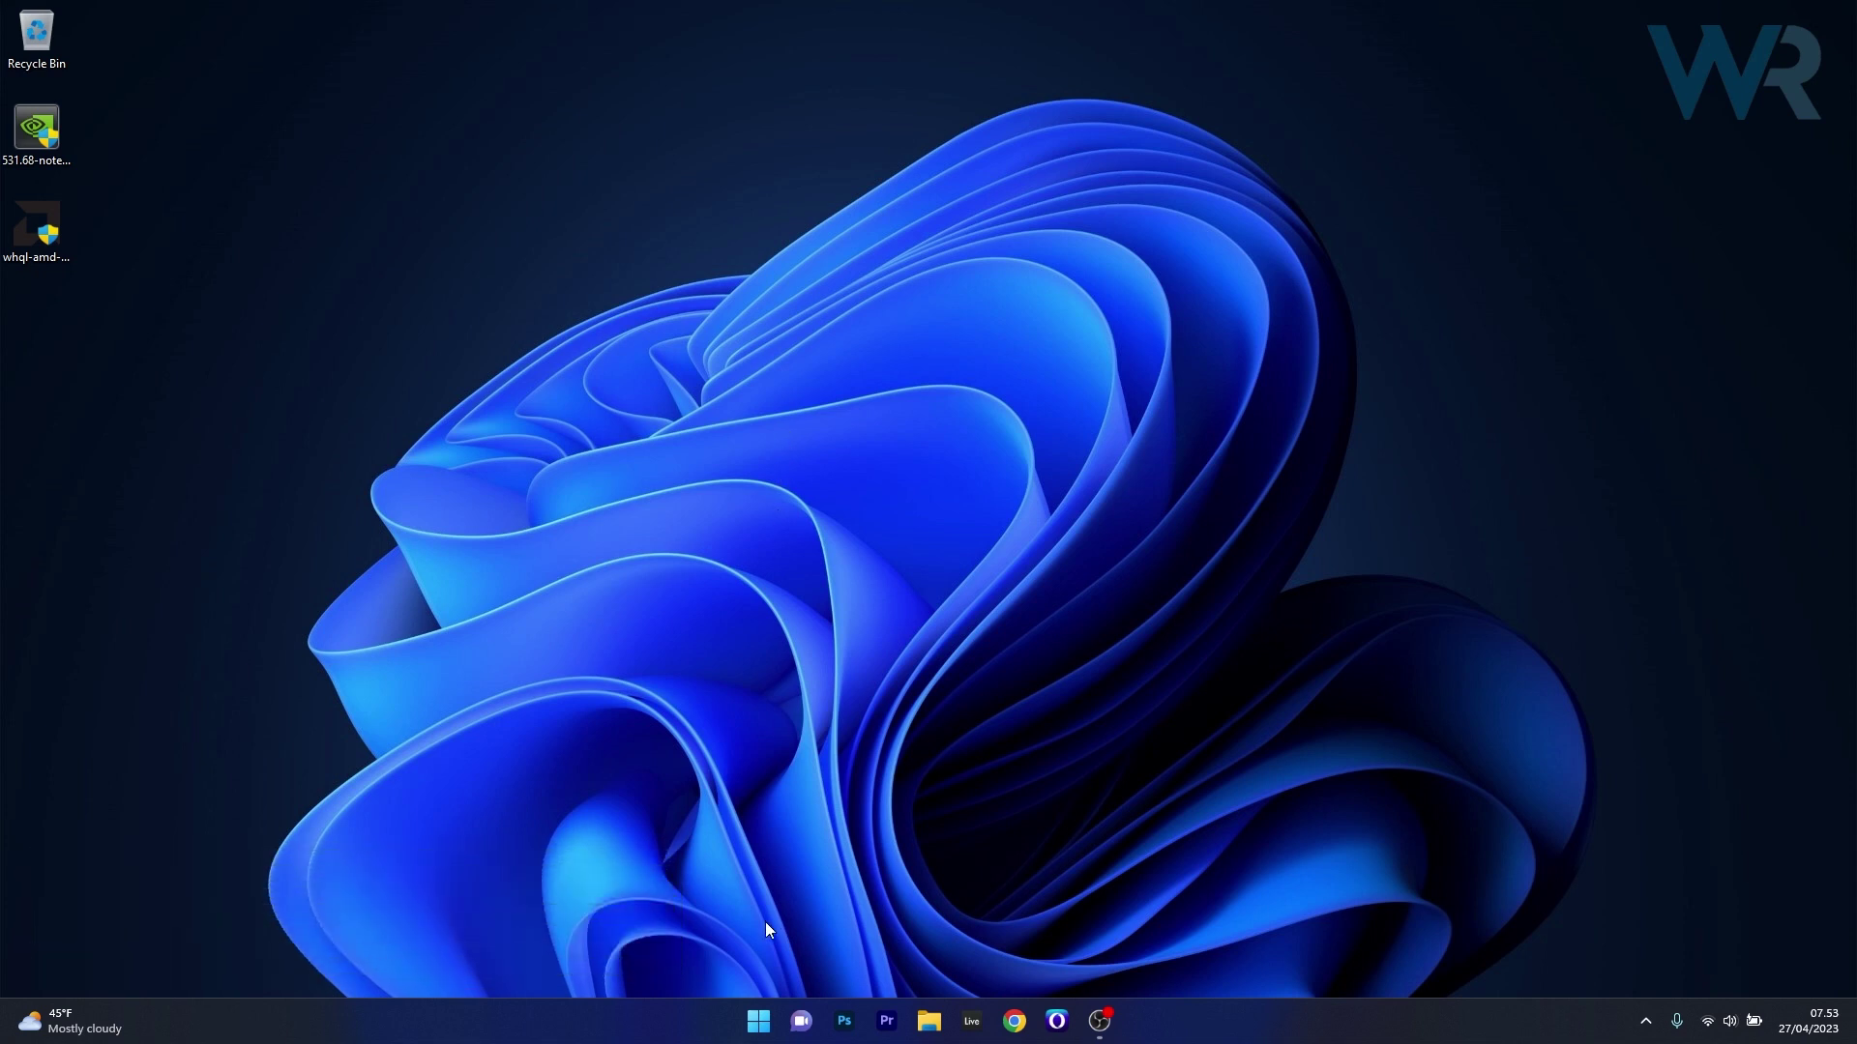
pyautogui.rightClick(755, 1021)
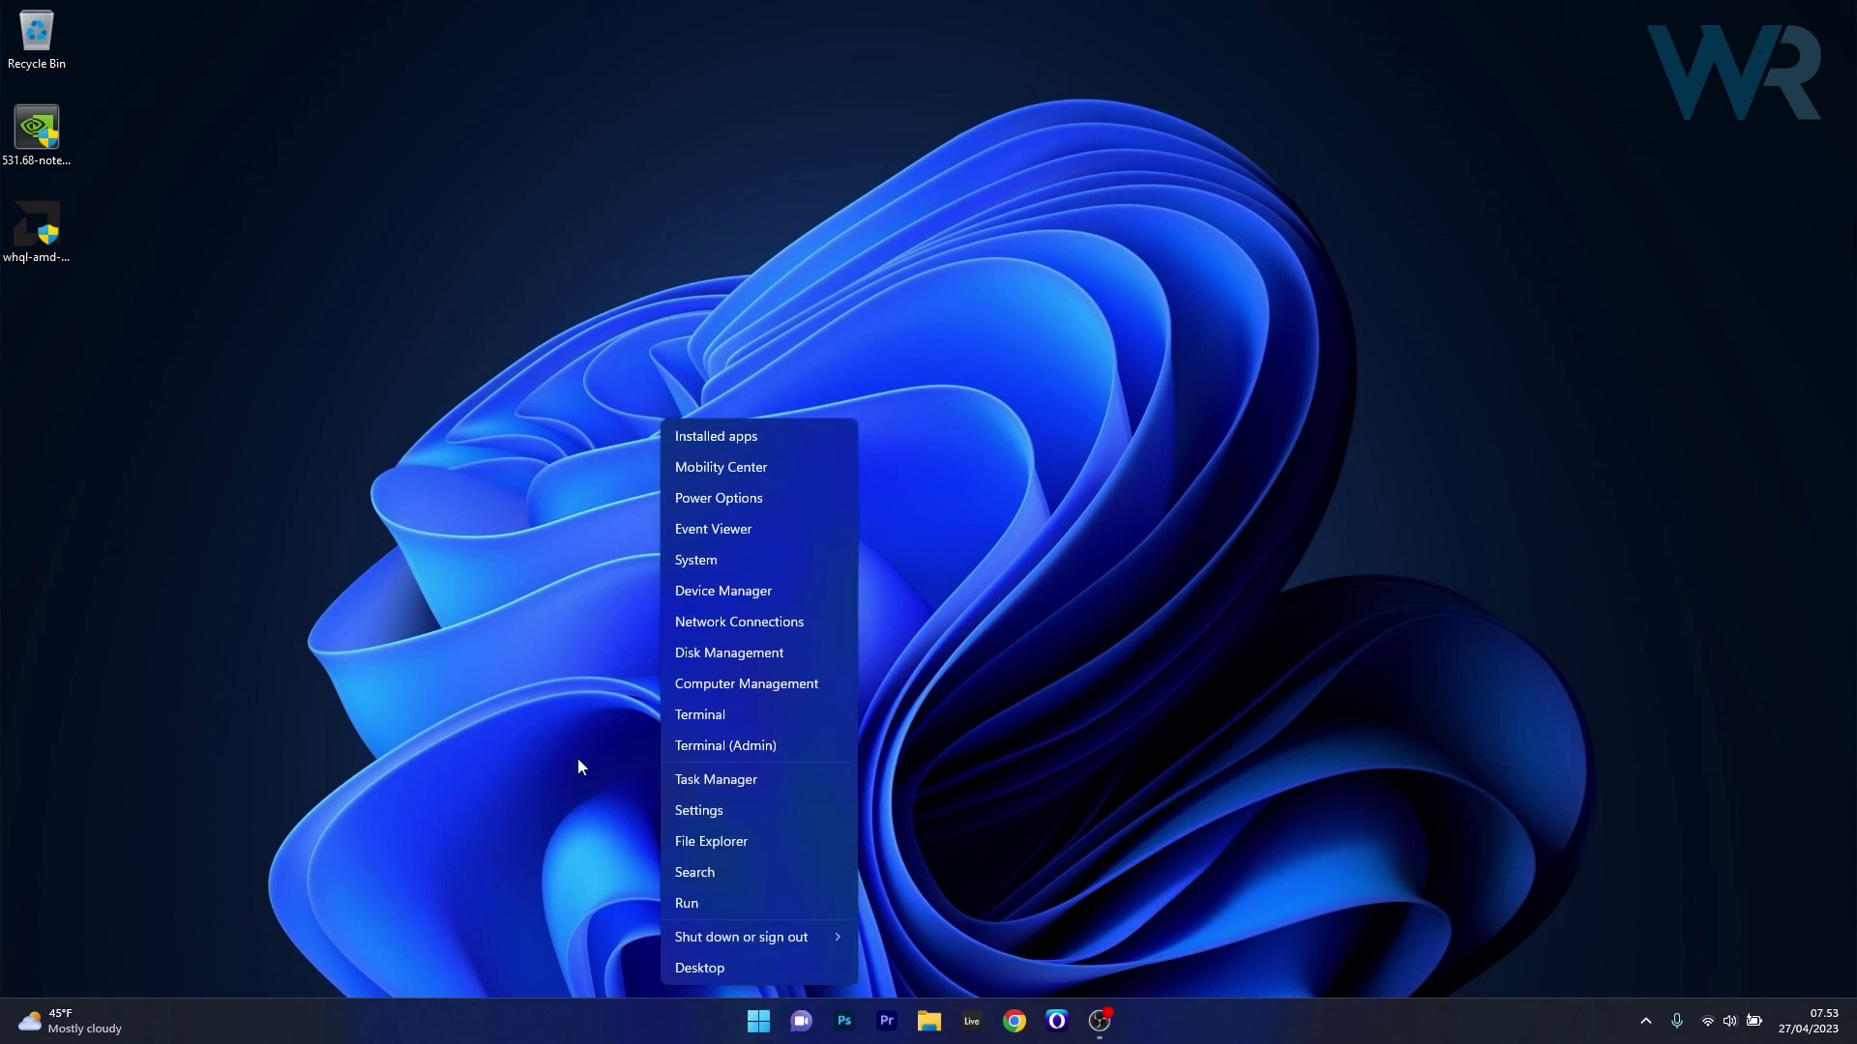
pyautogui.click(805, 781)
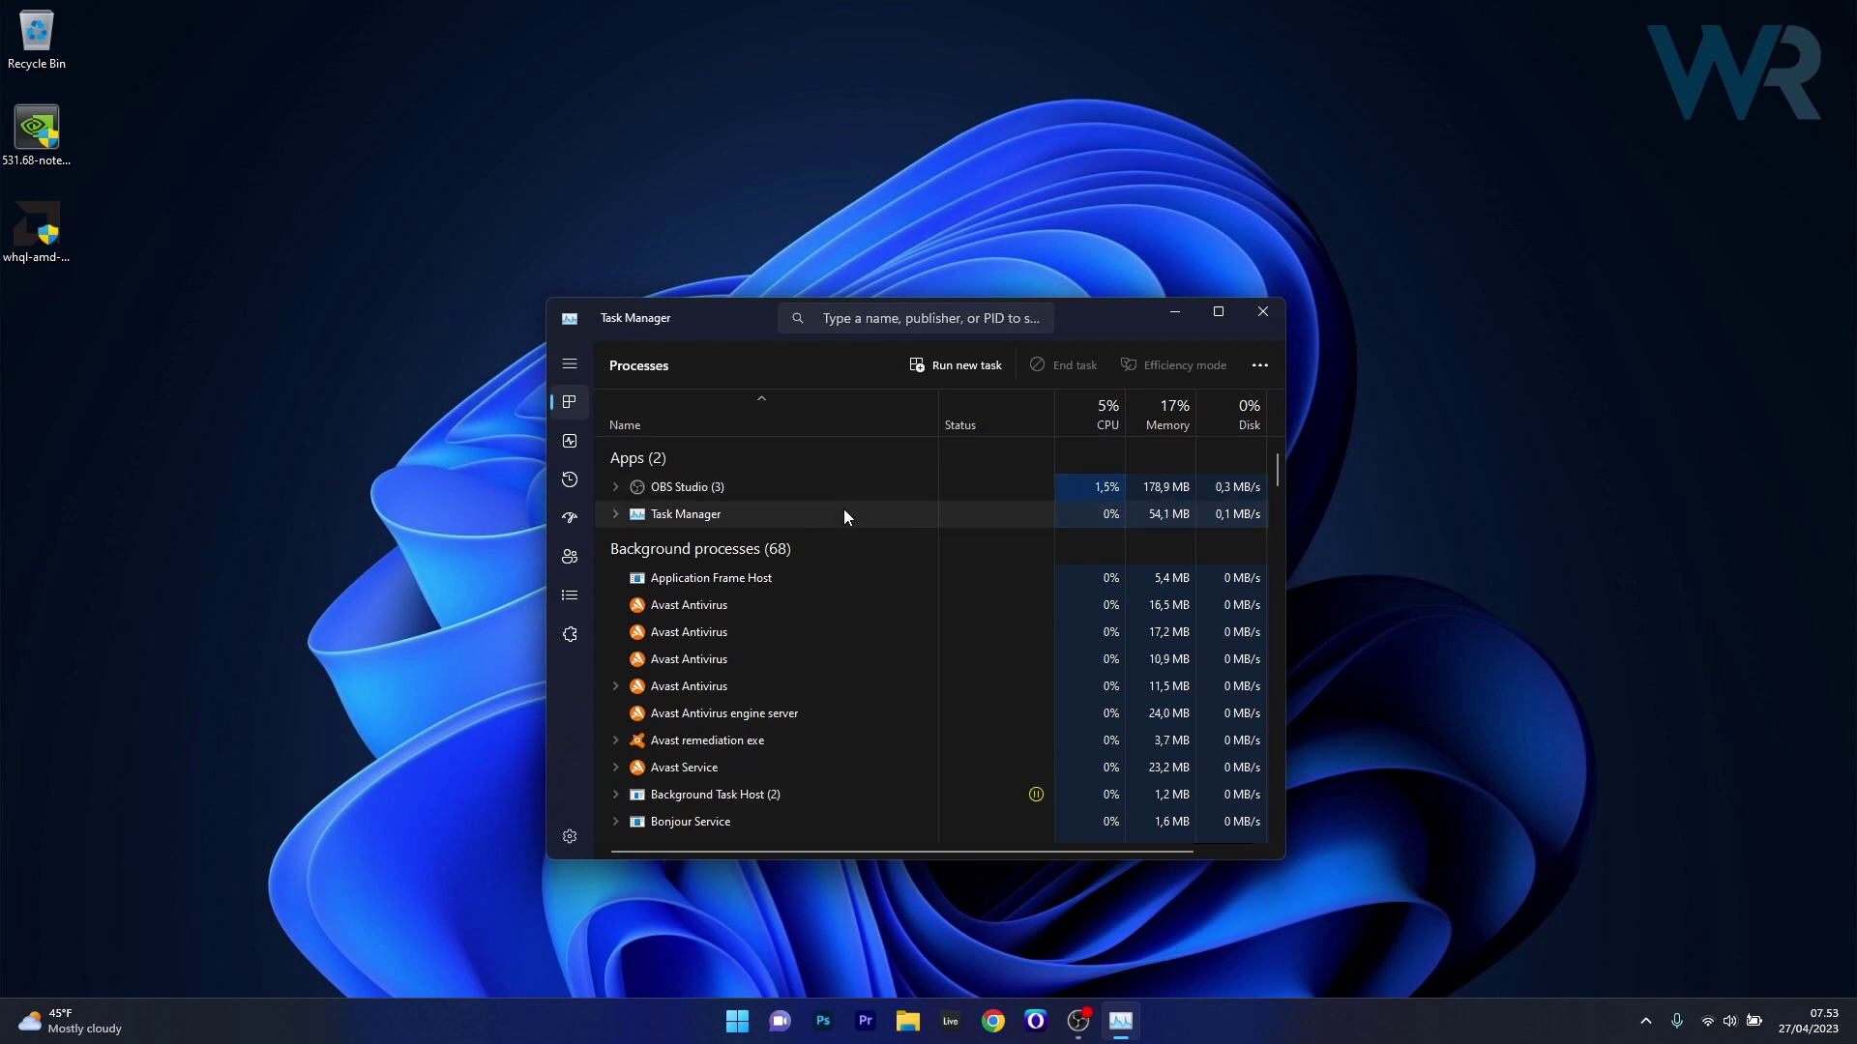
pyautogui.rightClick(762, 521)
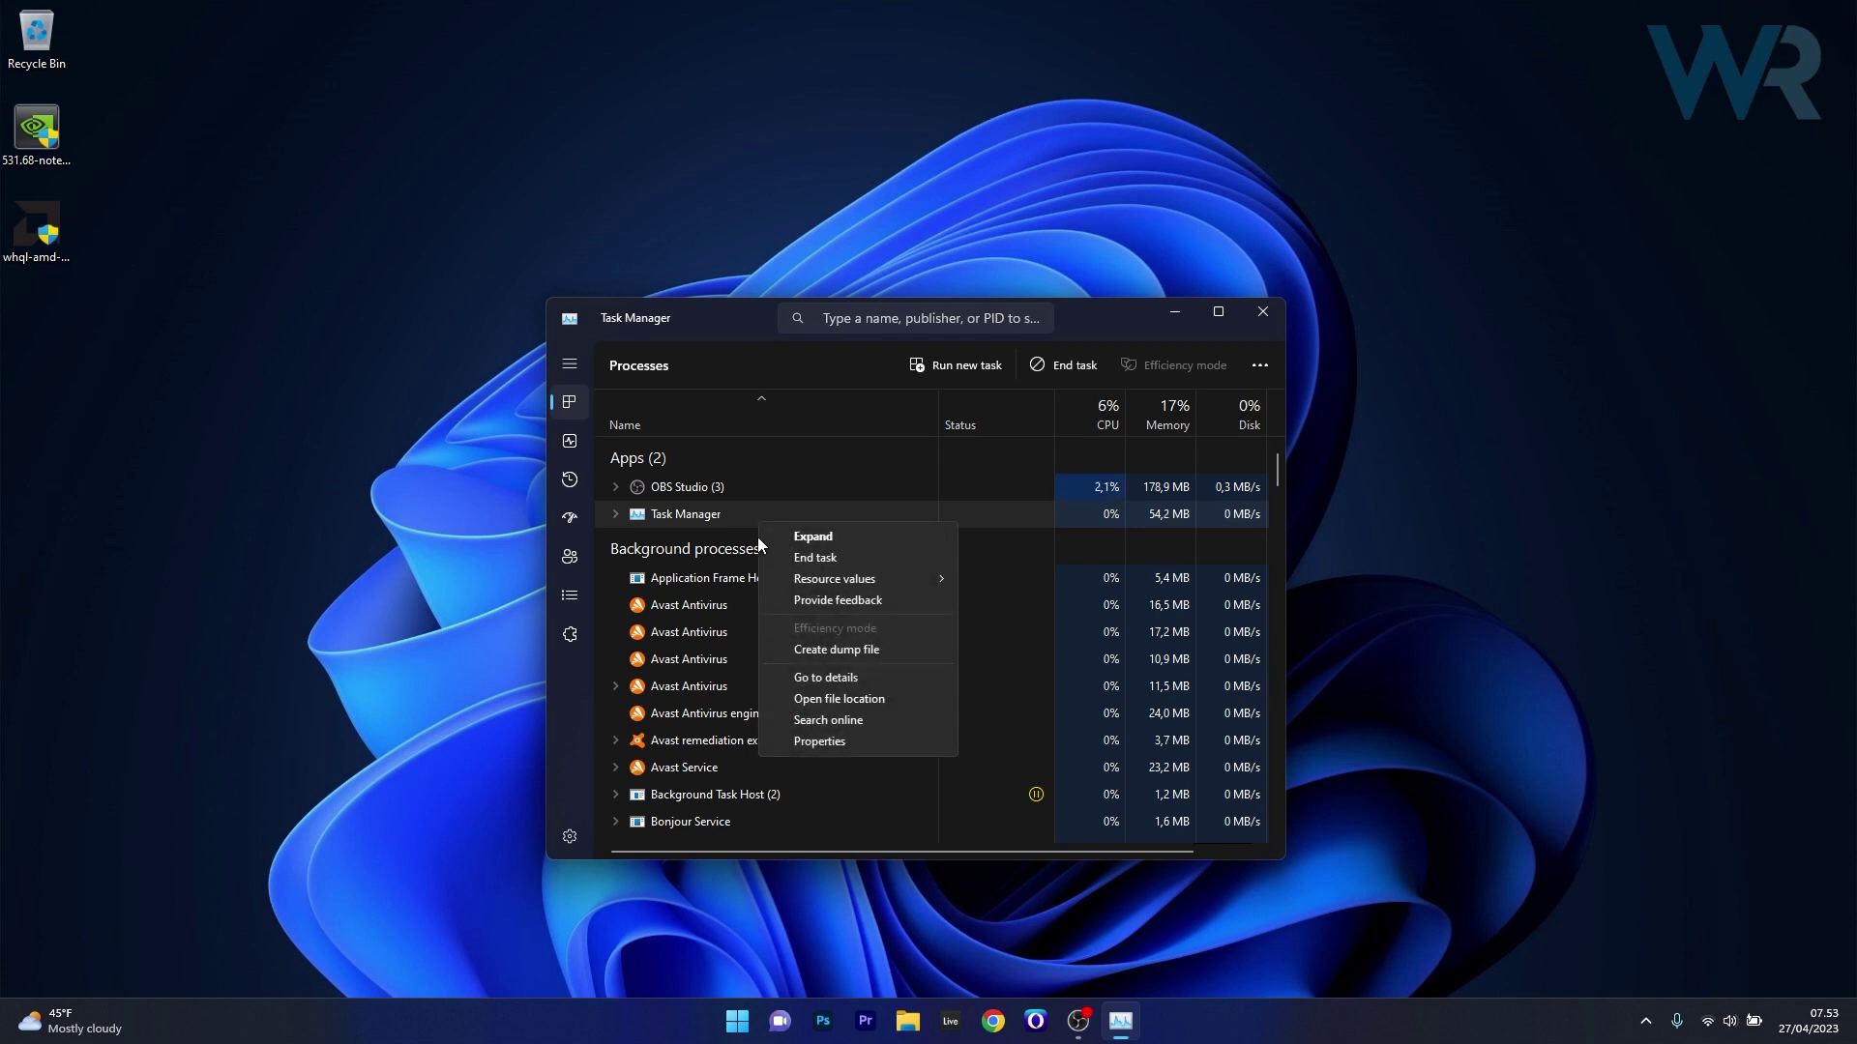
pyautogui.click(817, 558)
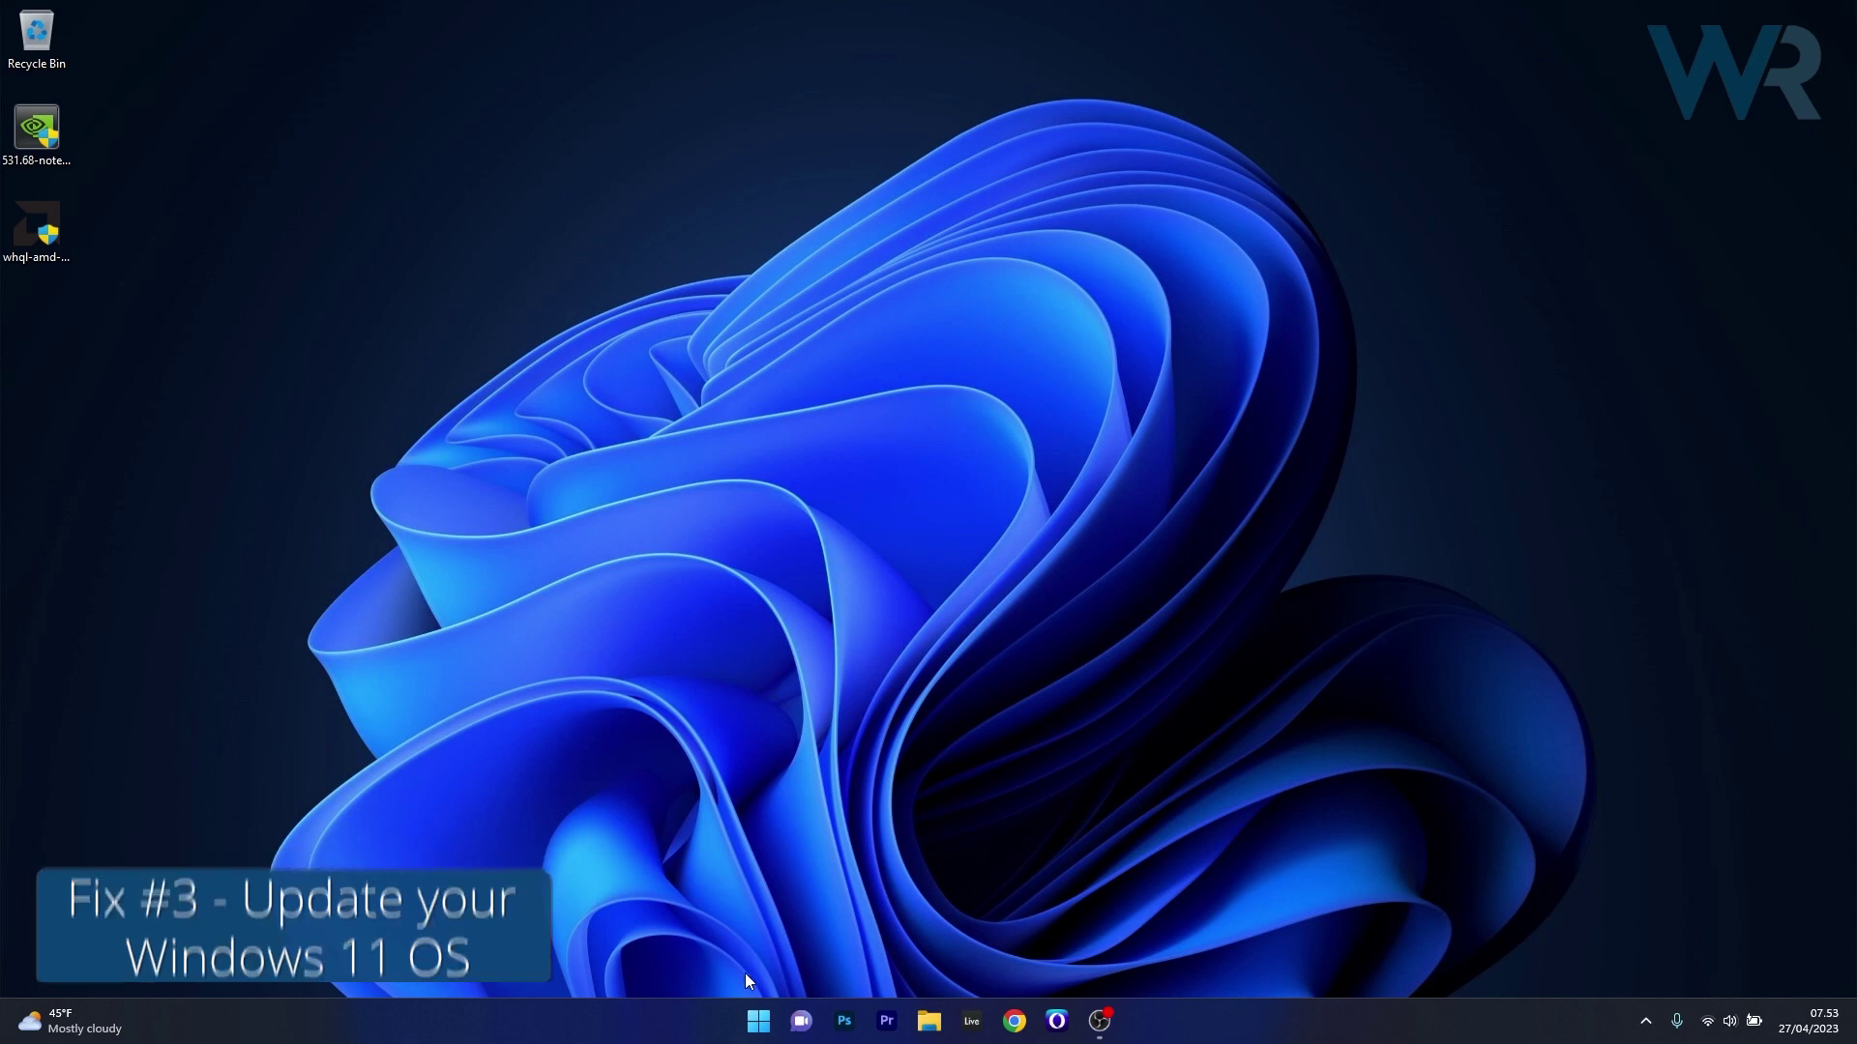
# Check for updates in Settings' Windows Update, confirm the system is up to date, and close Settings.
pyautogui.click(758, 1021)
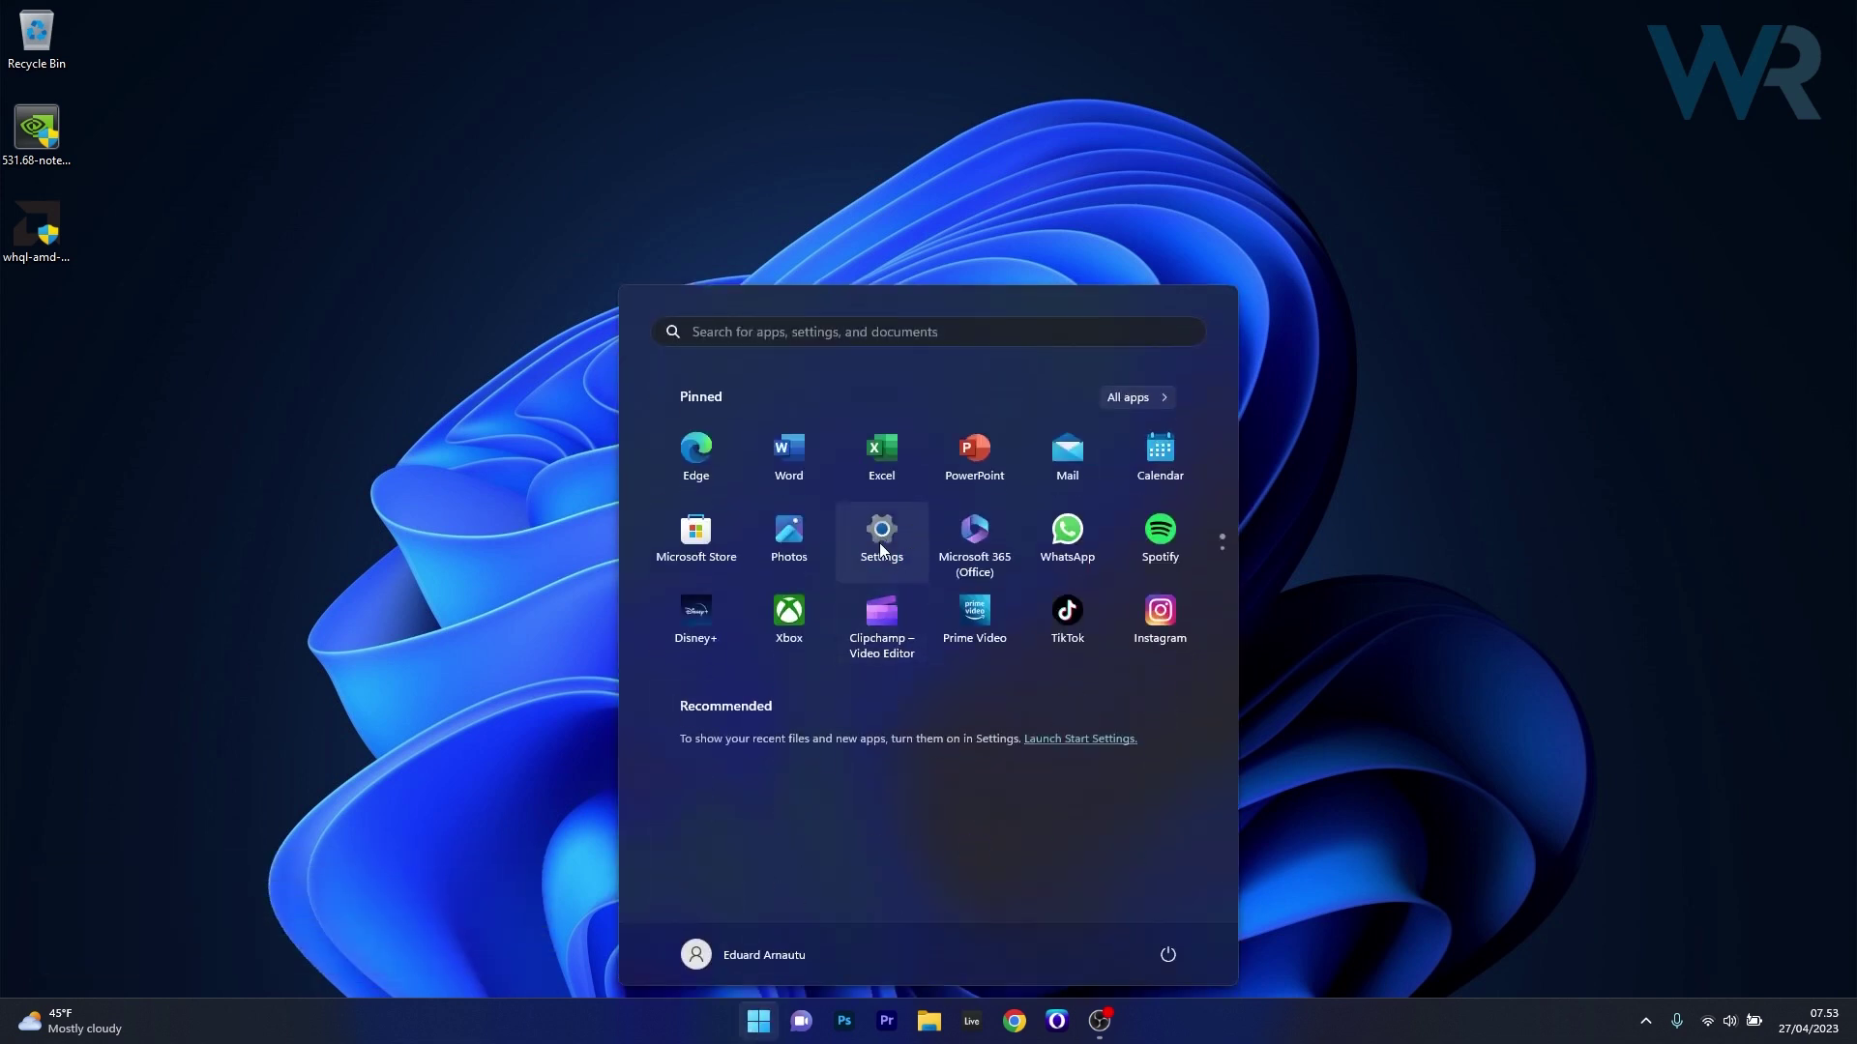
pyautogui.click(880, 543)
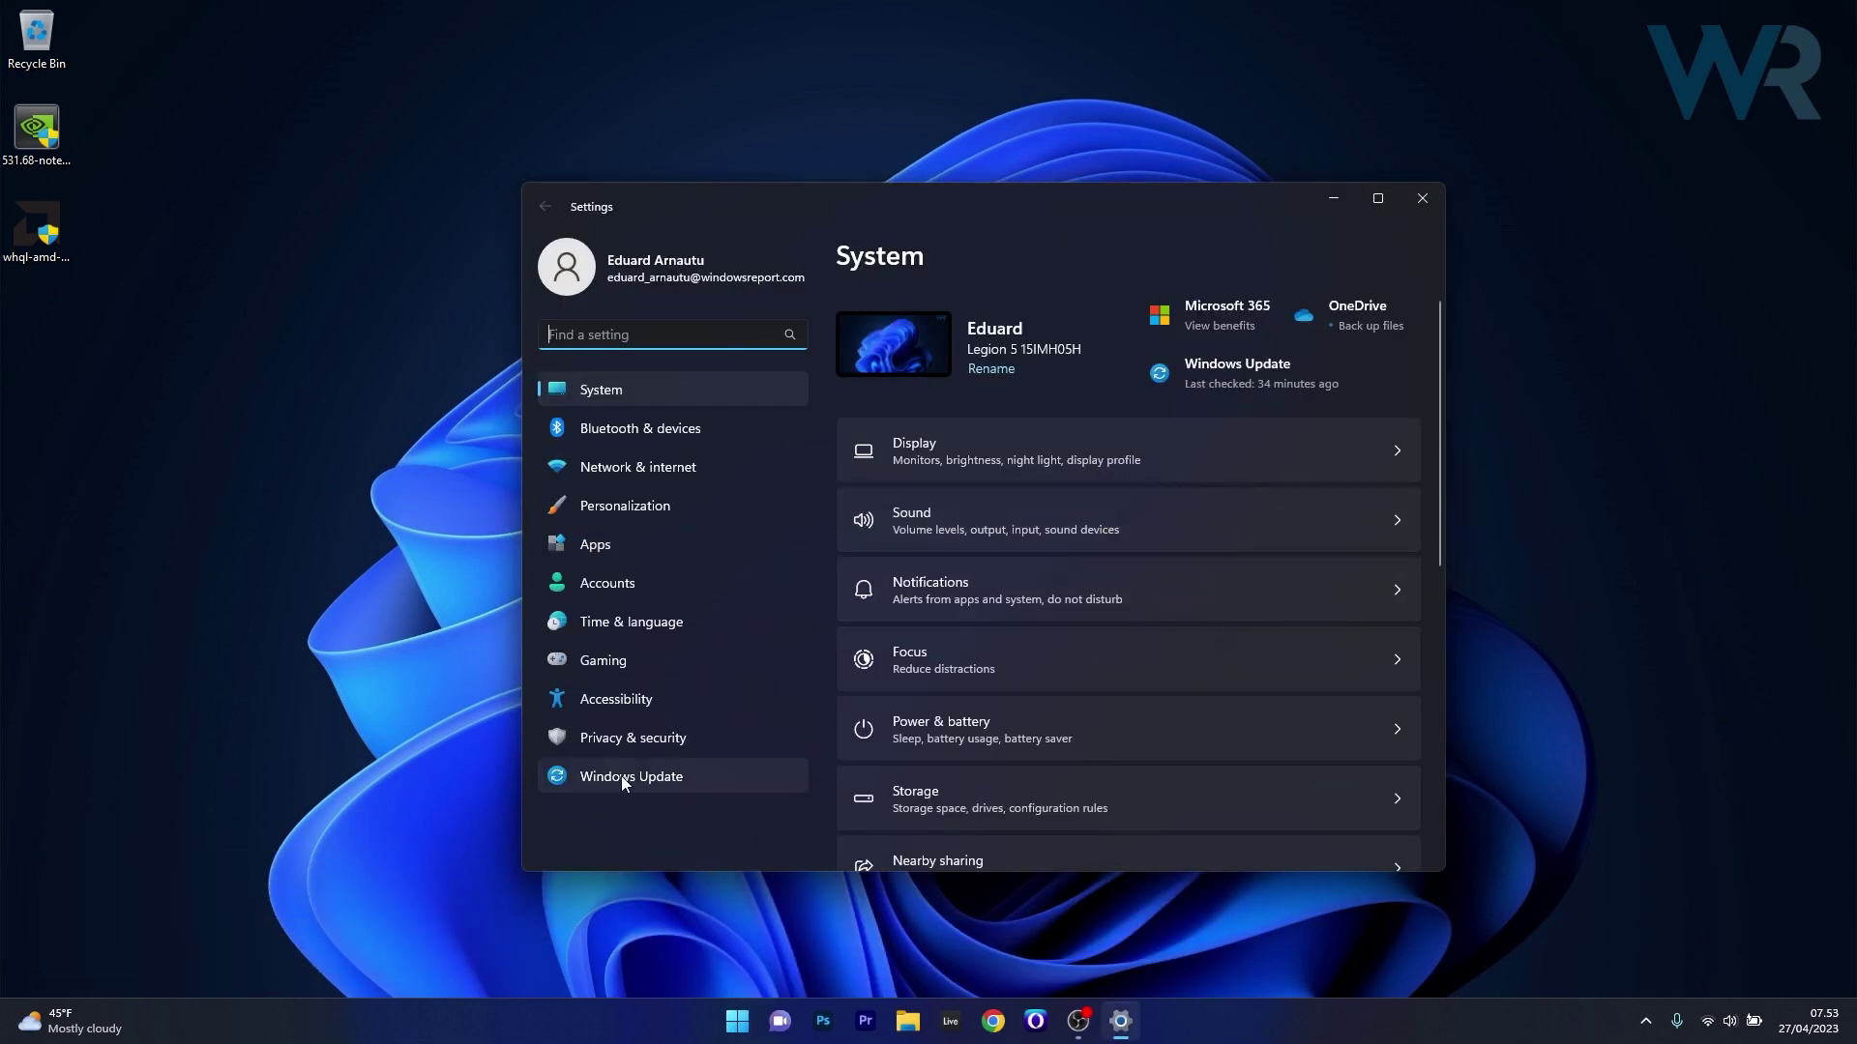
pyautogui.click(669, 780)
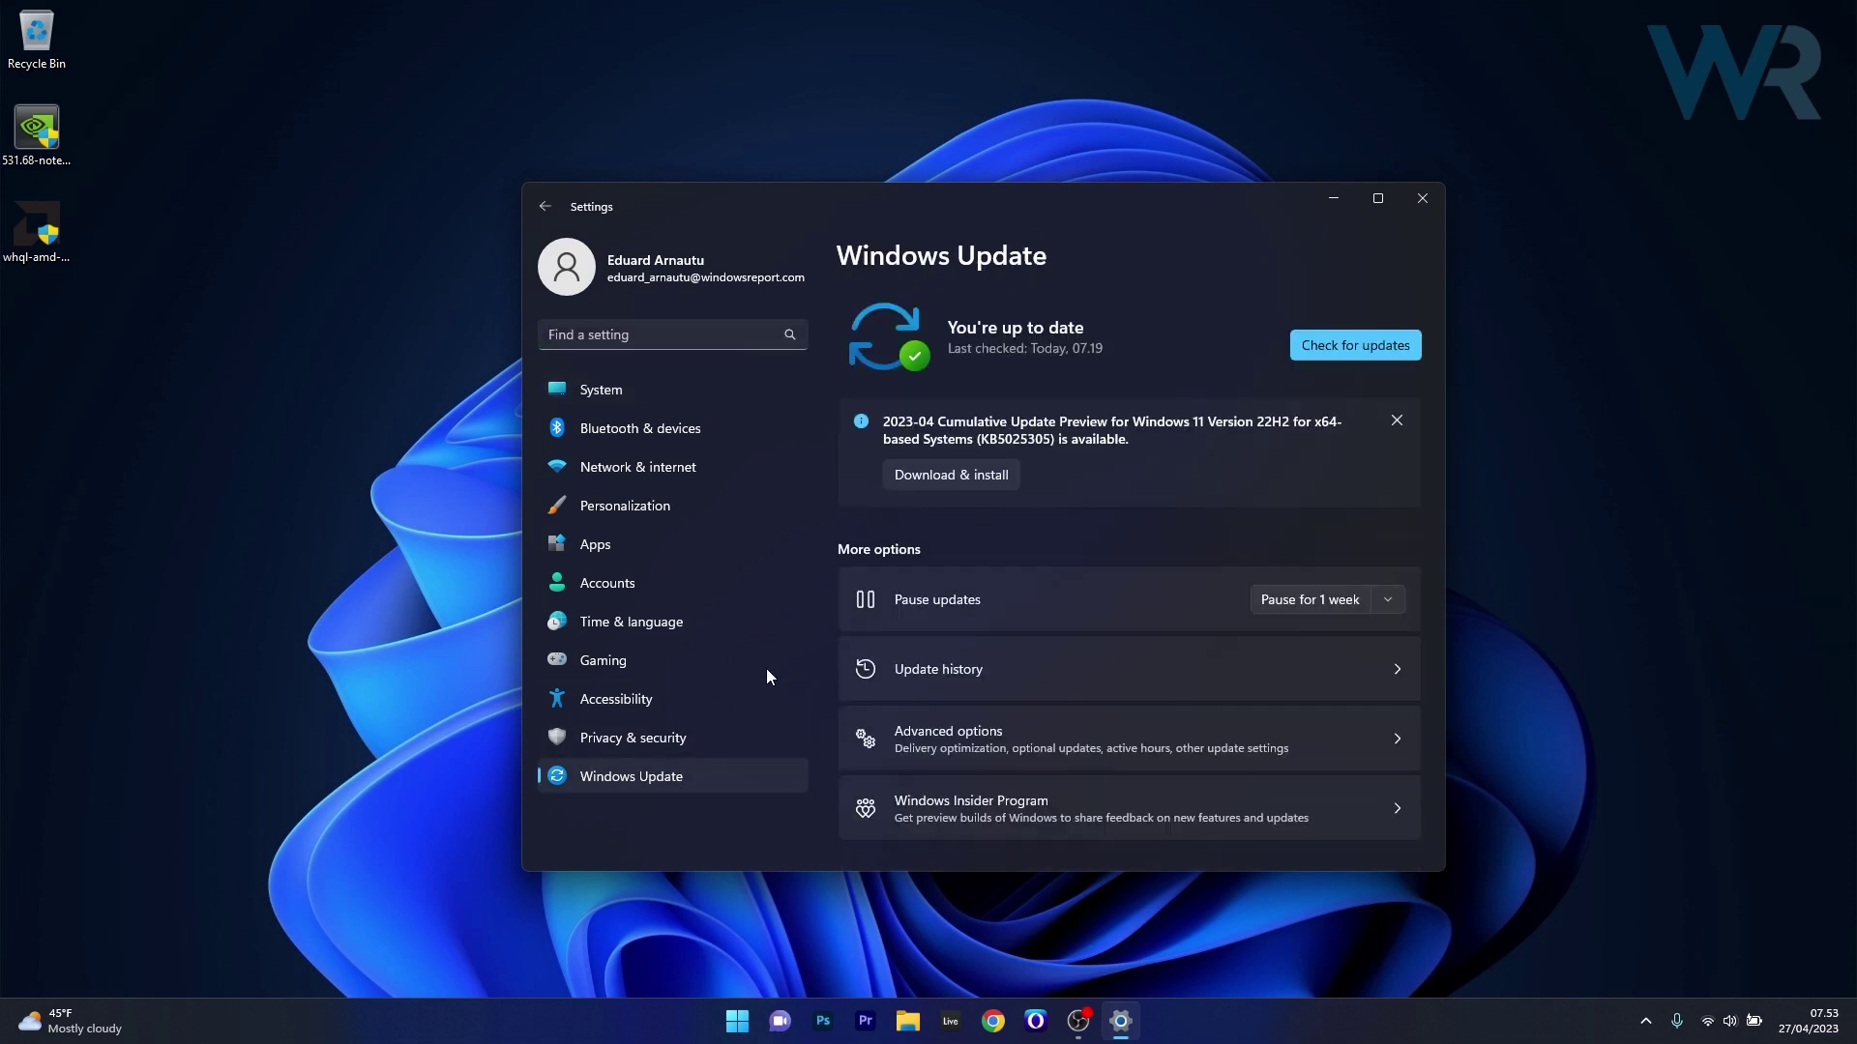
pyautogui.click(1350, 348)
pyautogui.click(1421, 202)
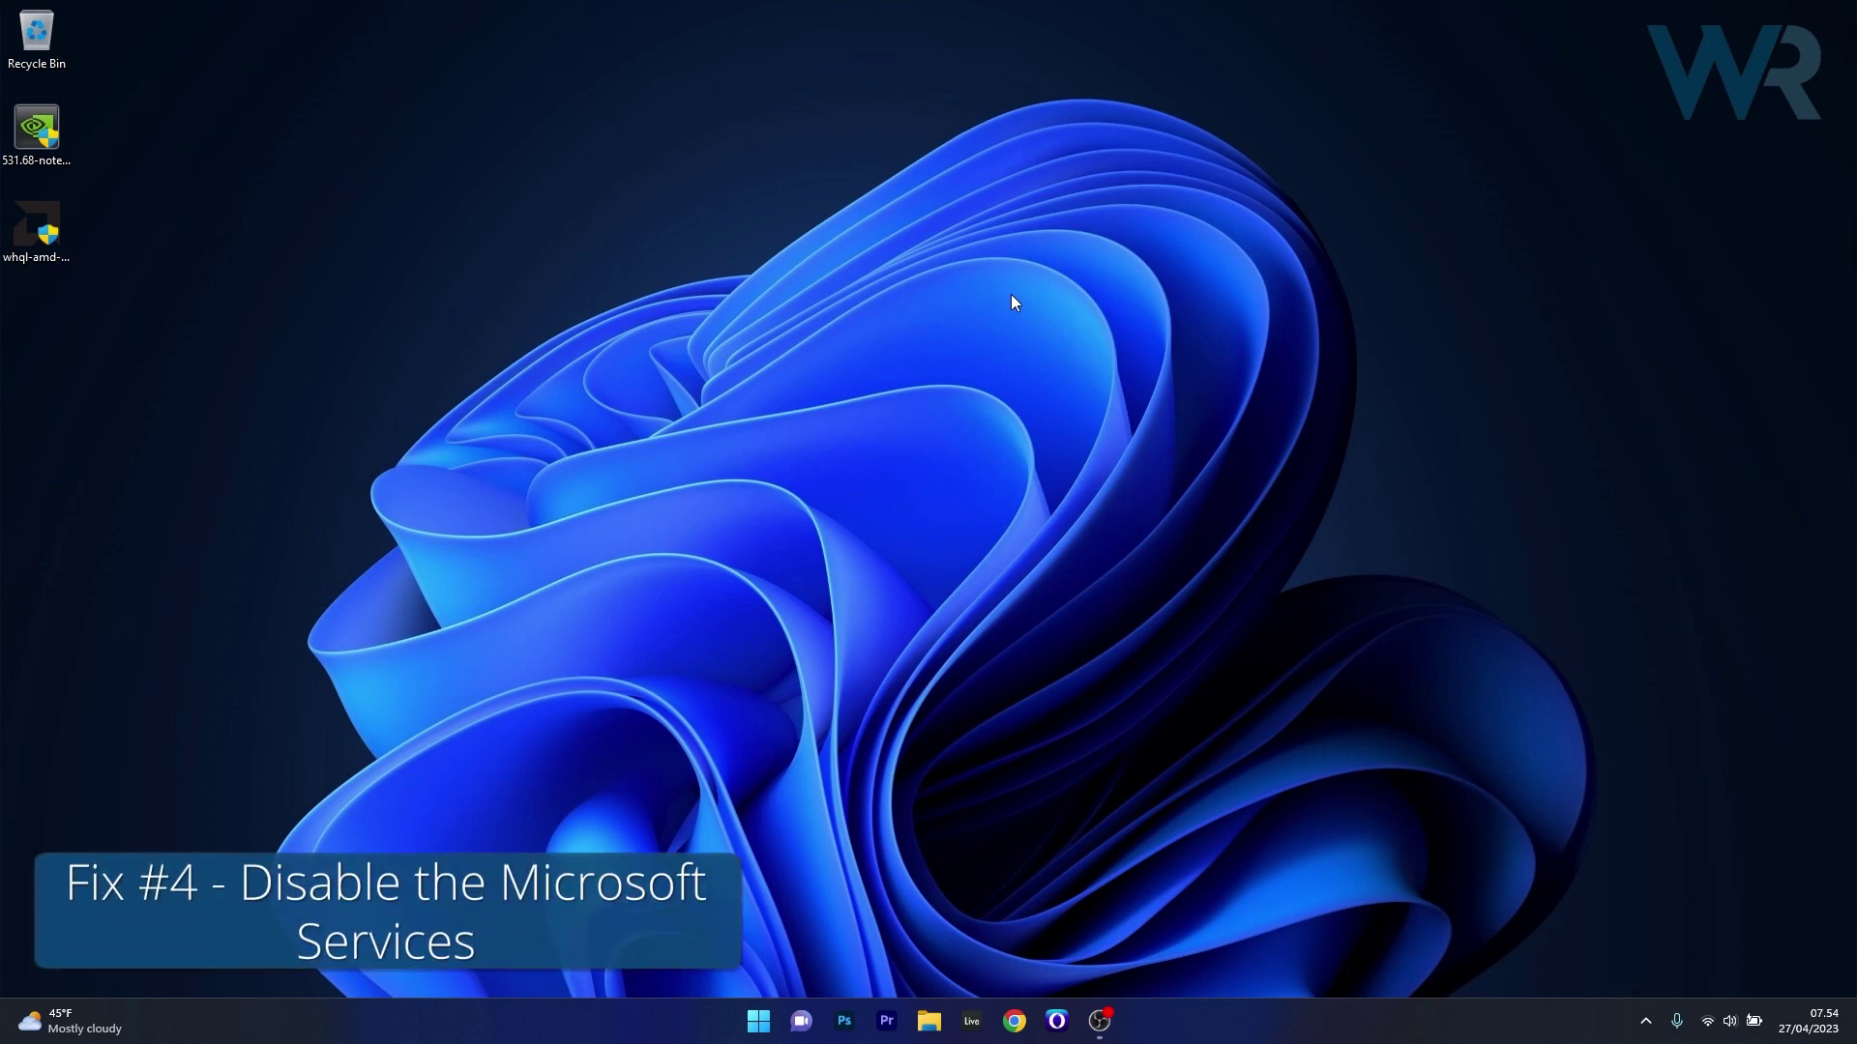
# In msconfig's Services list, hide Microsoft services, disable all remaining ones, and close the dialog.
pyautogui.click(746, 1024)
pyautogui.write('msc')
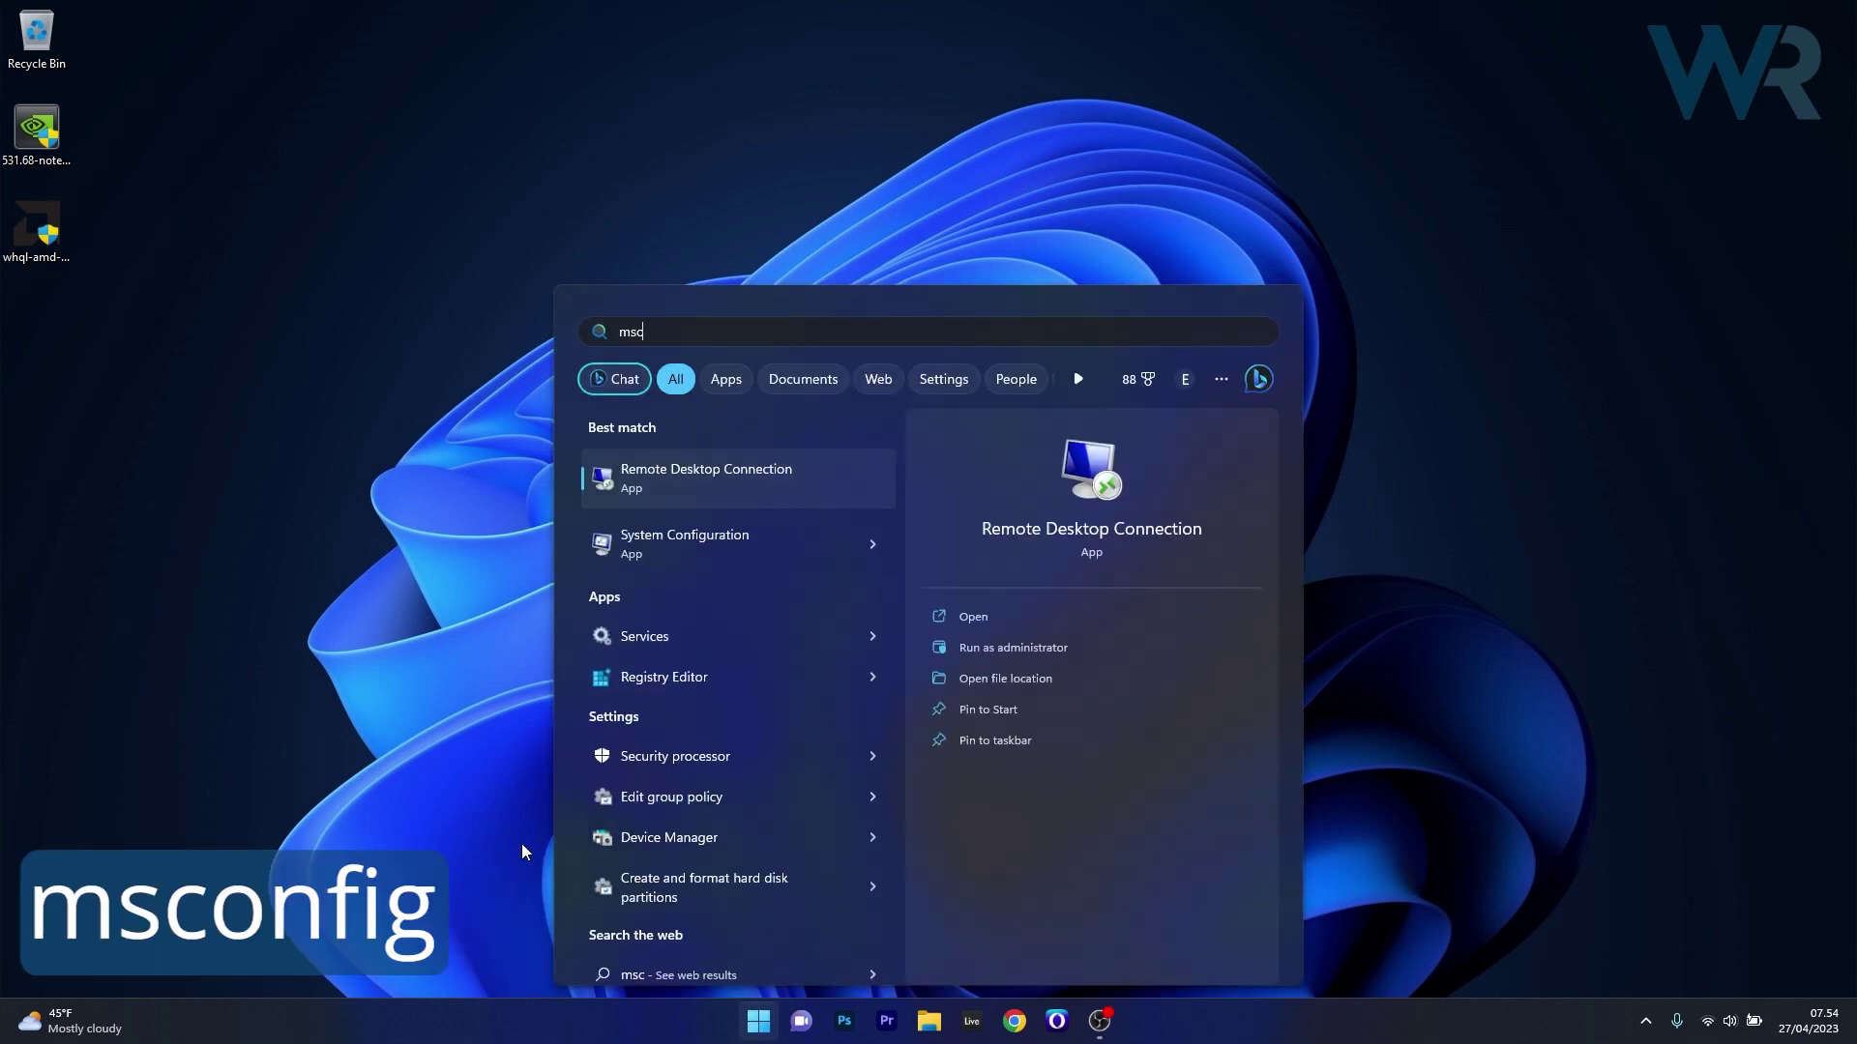
pyautogui.write('onfig')
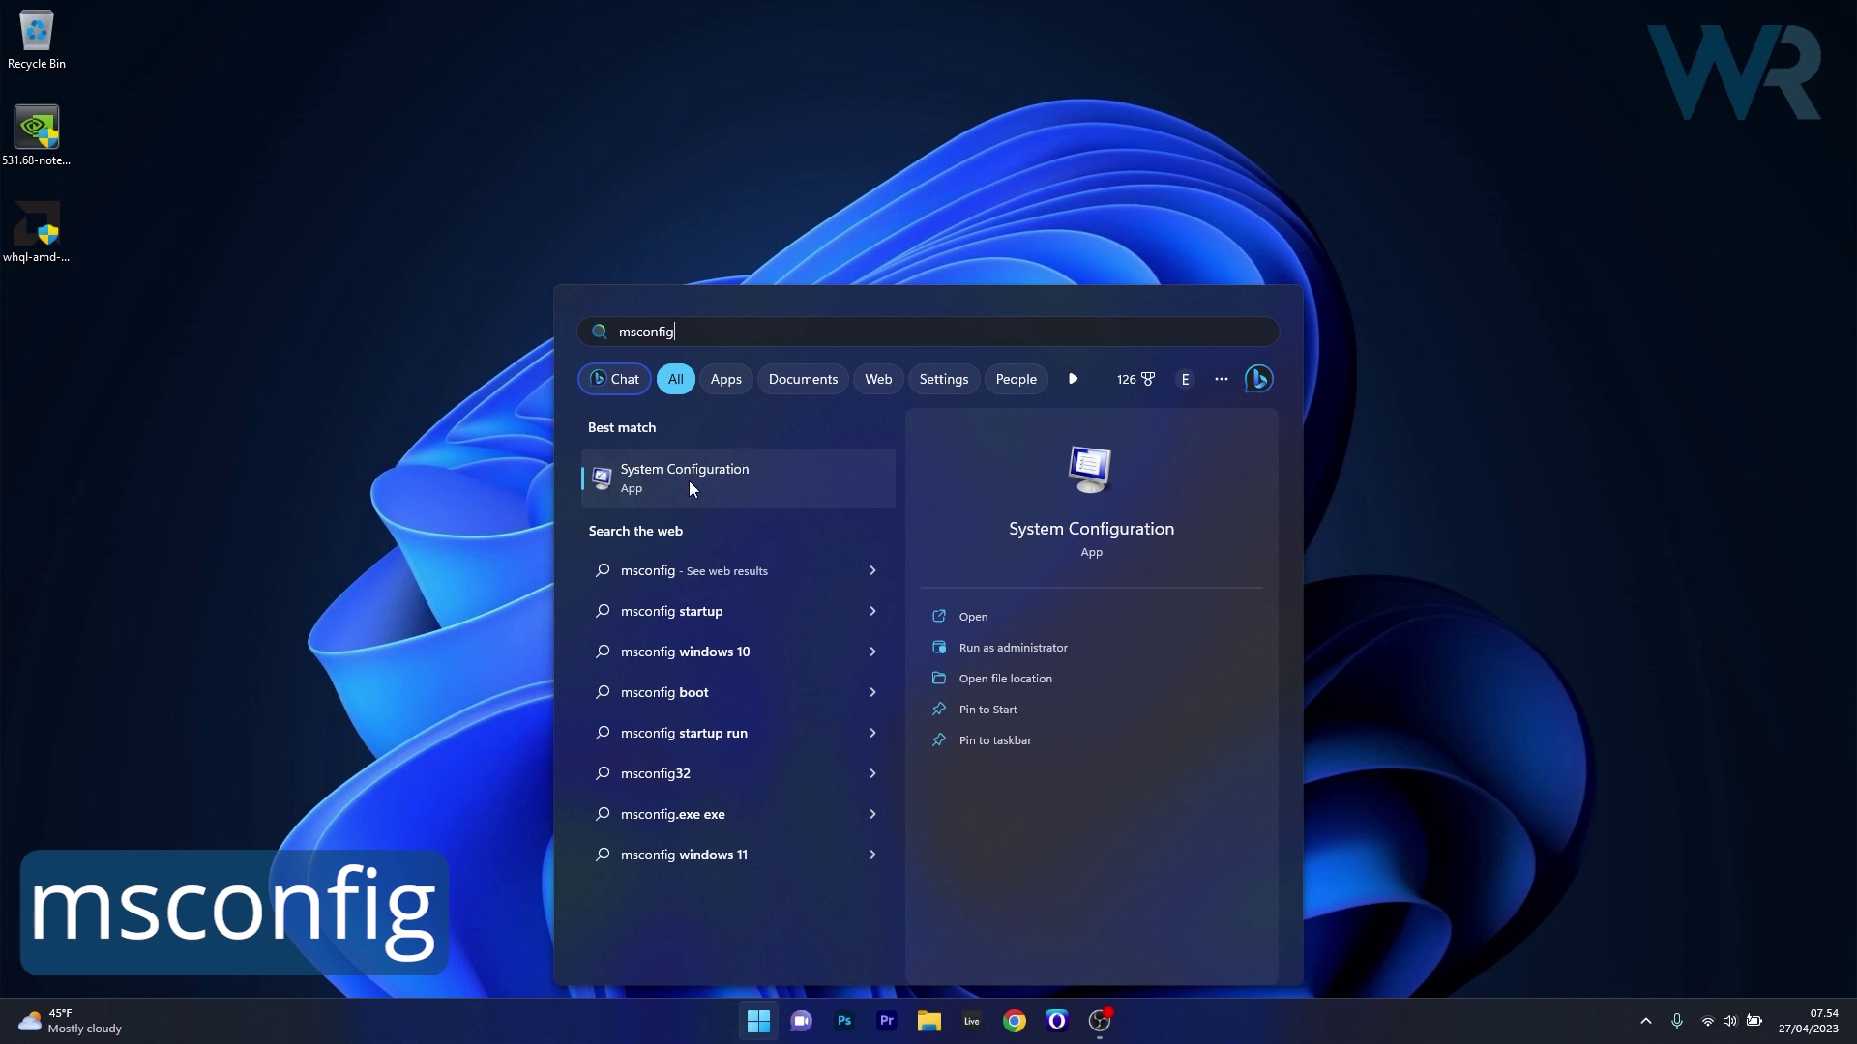
pyautogui.click(764, 476)
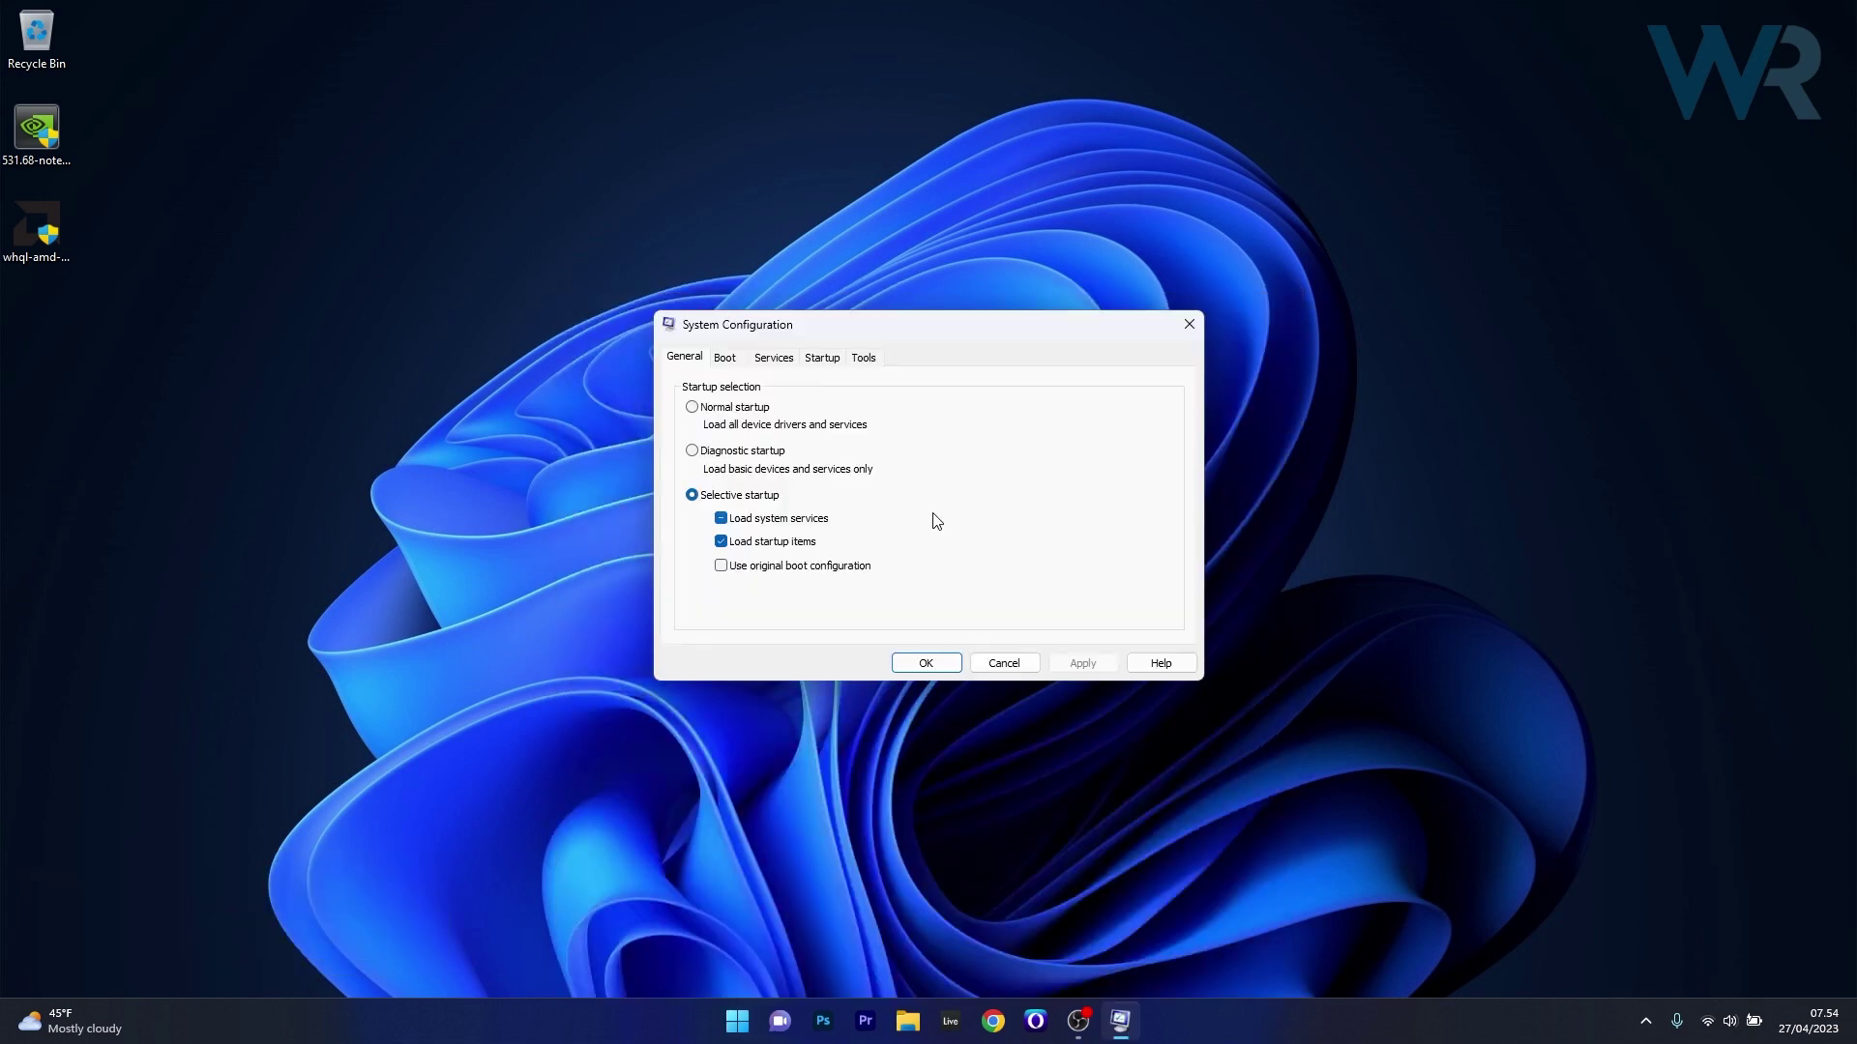
pyautogui.click(774, 363)
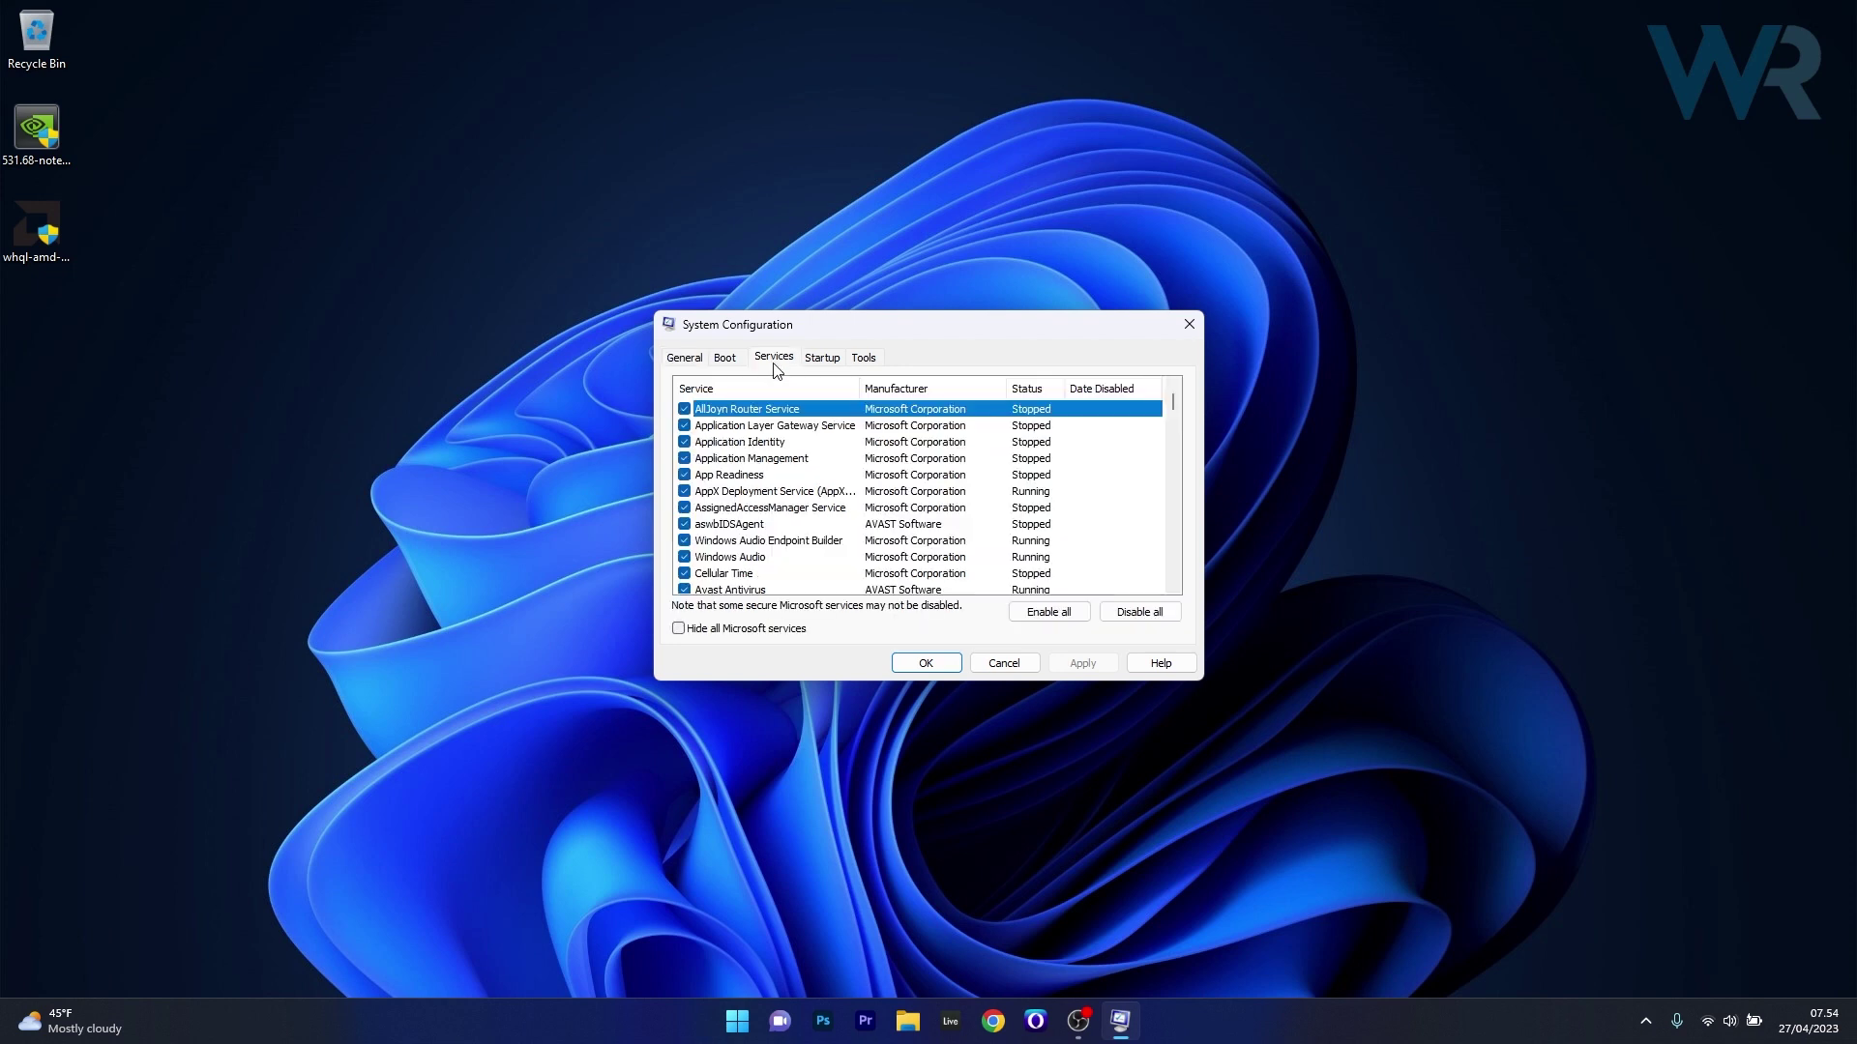
pyautogui.click(677, 631)
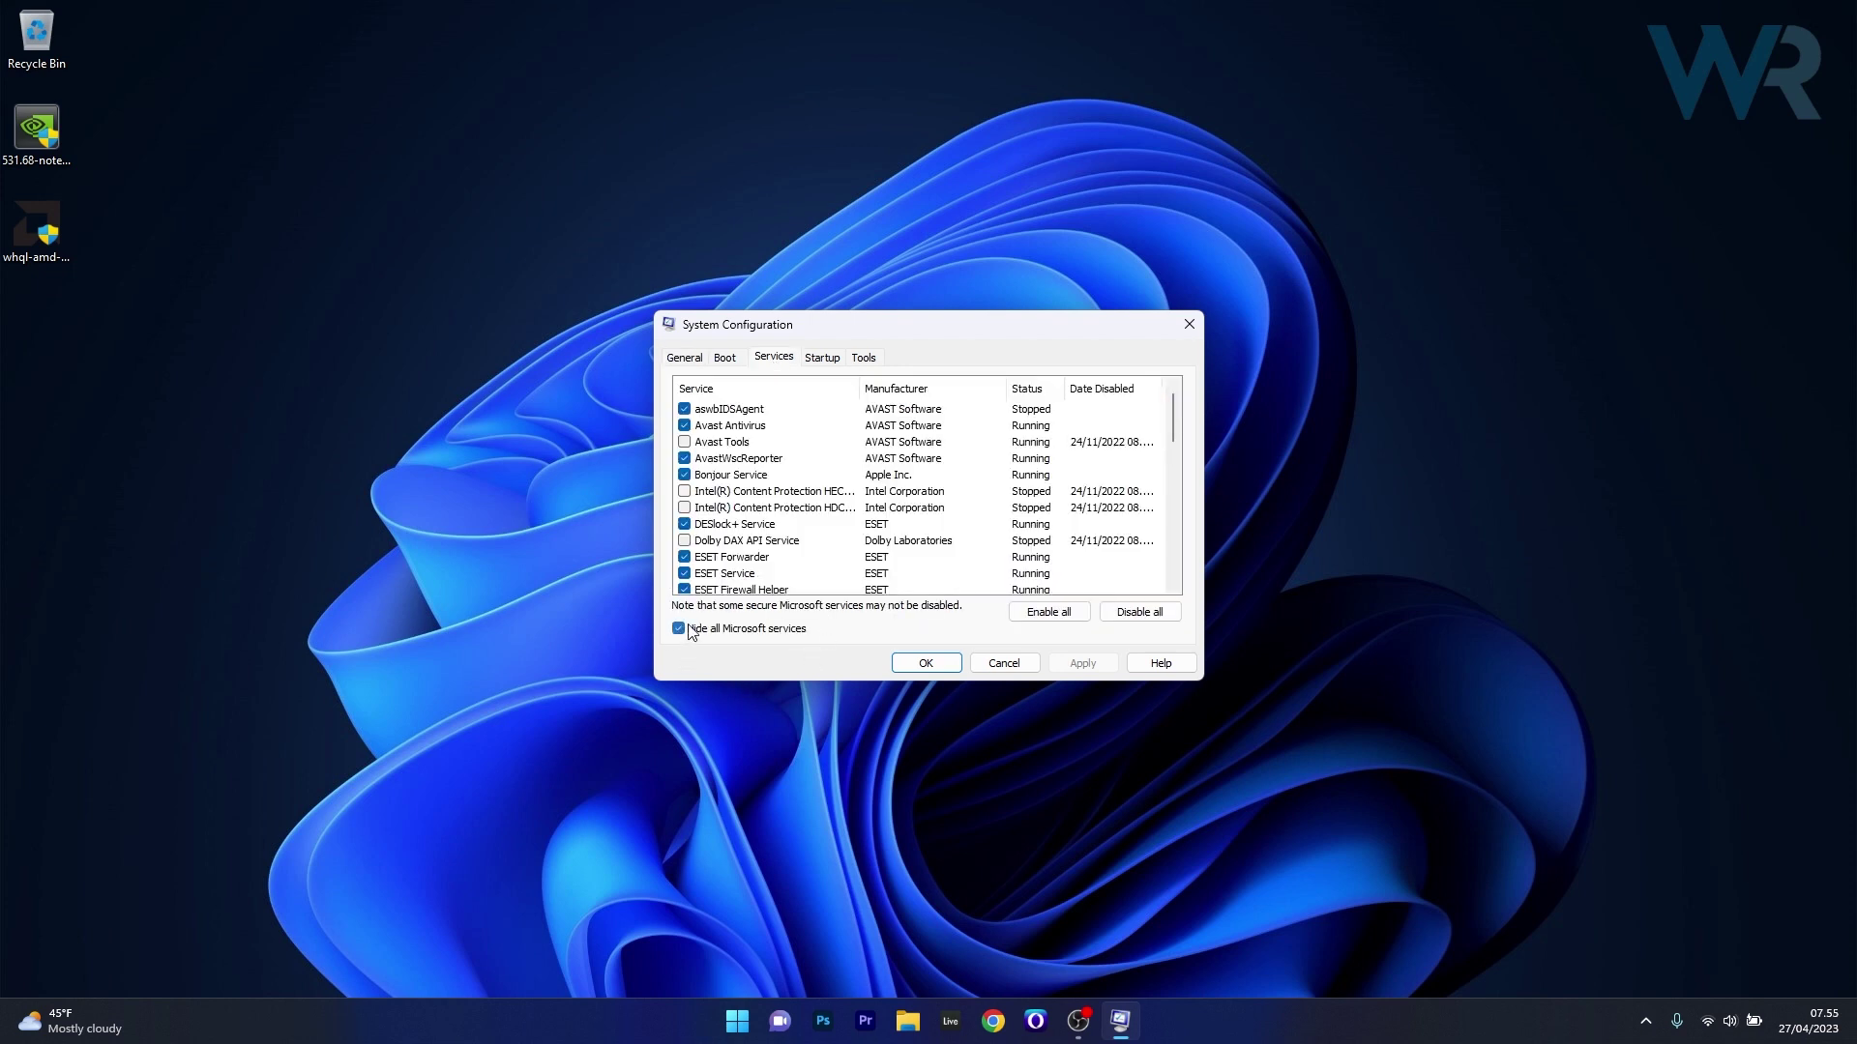
pyautogui.click(1140, 616)
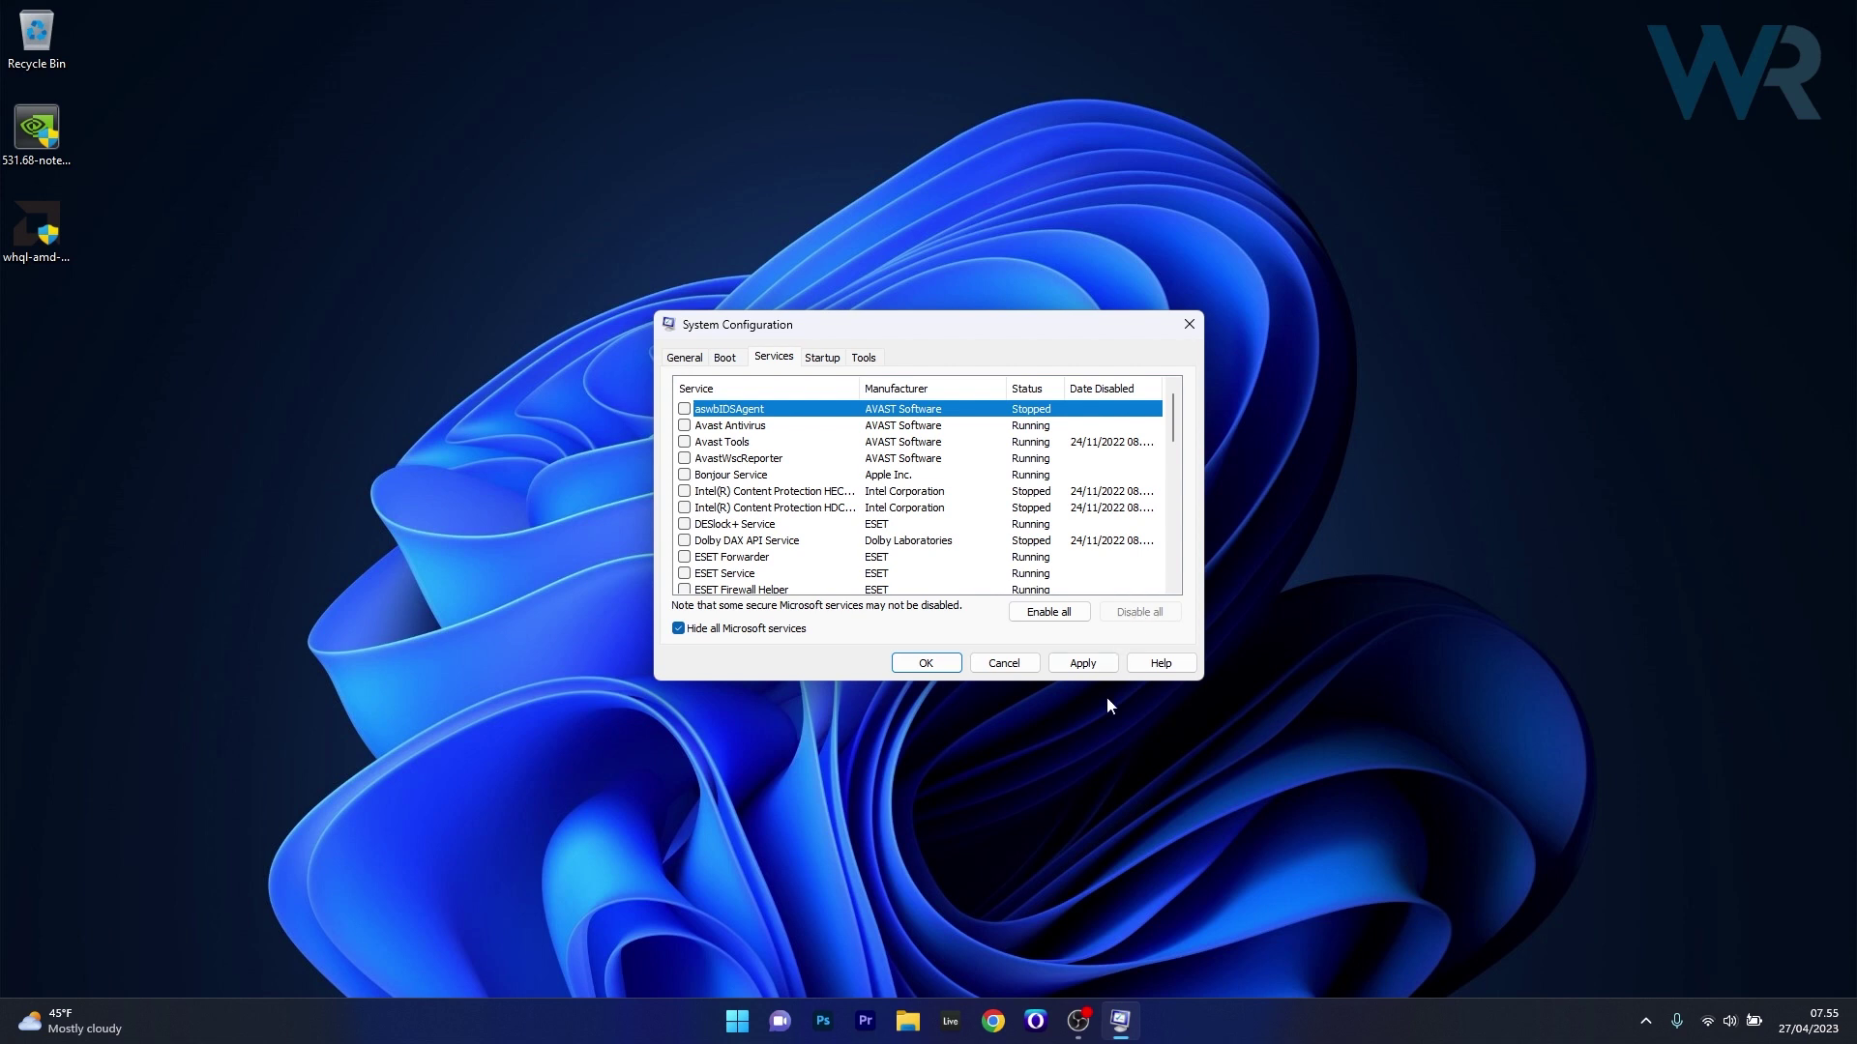
pyautogui.click(927, 662)
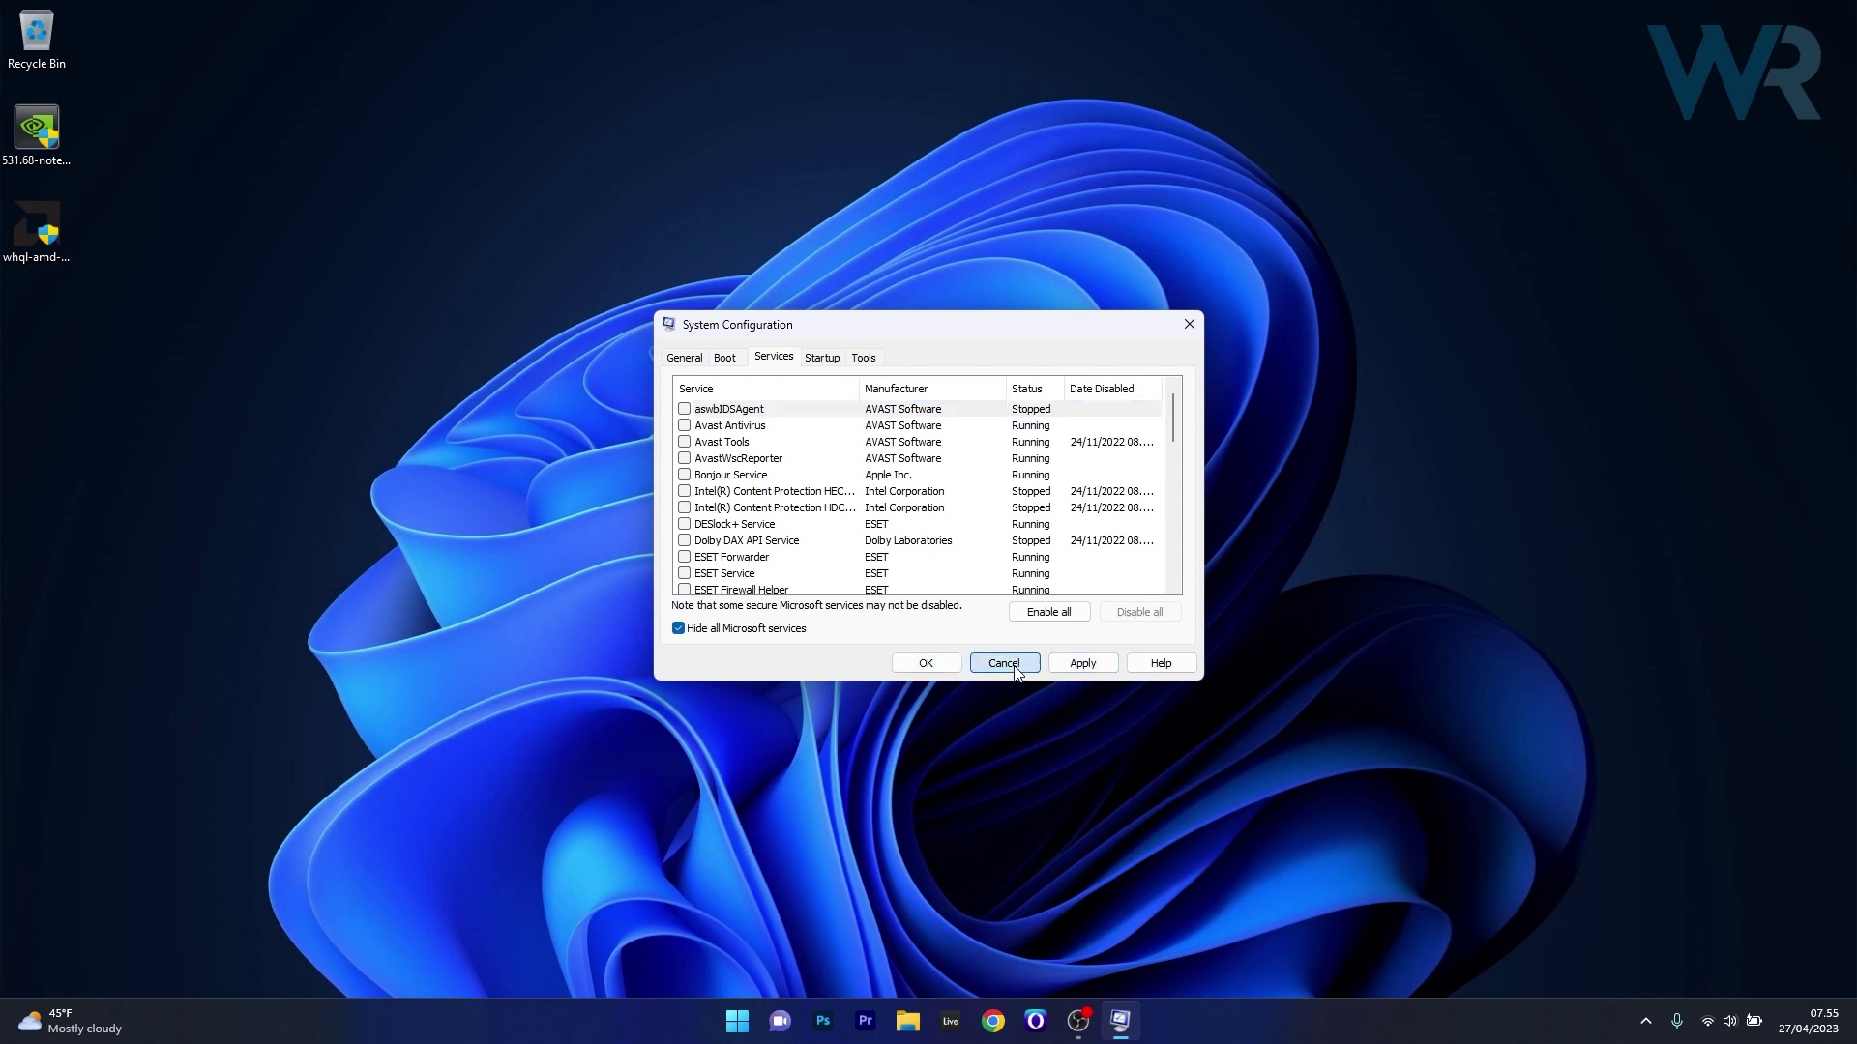